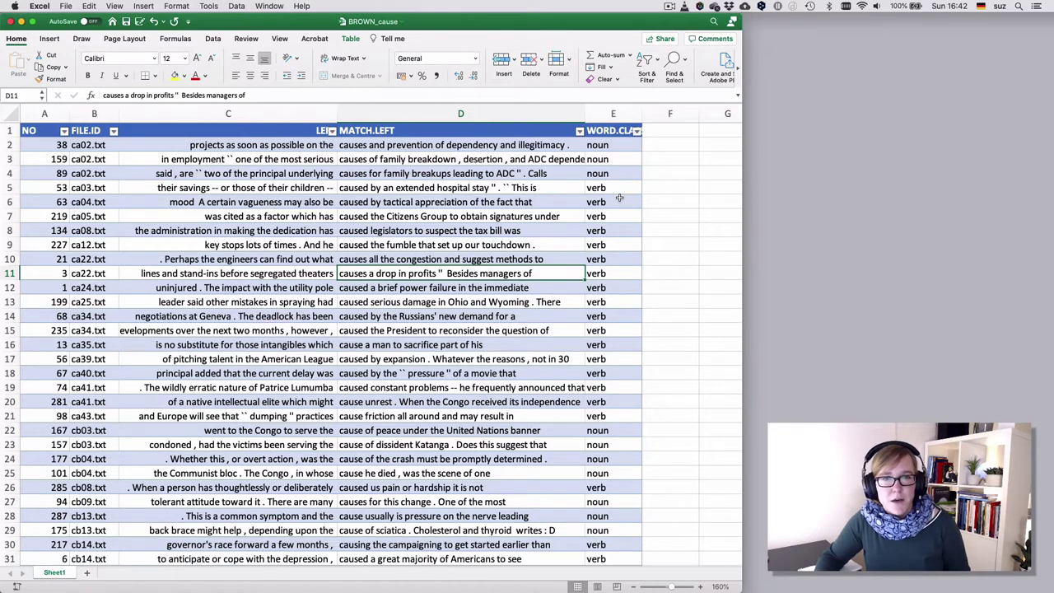
Step: Sort the table by the WORD.CLASS column in descending order
click(636, 131)
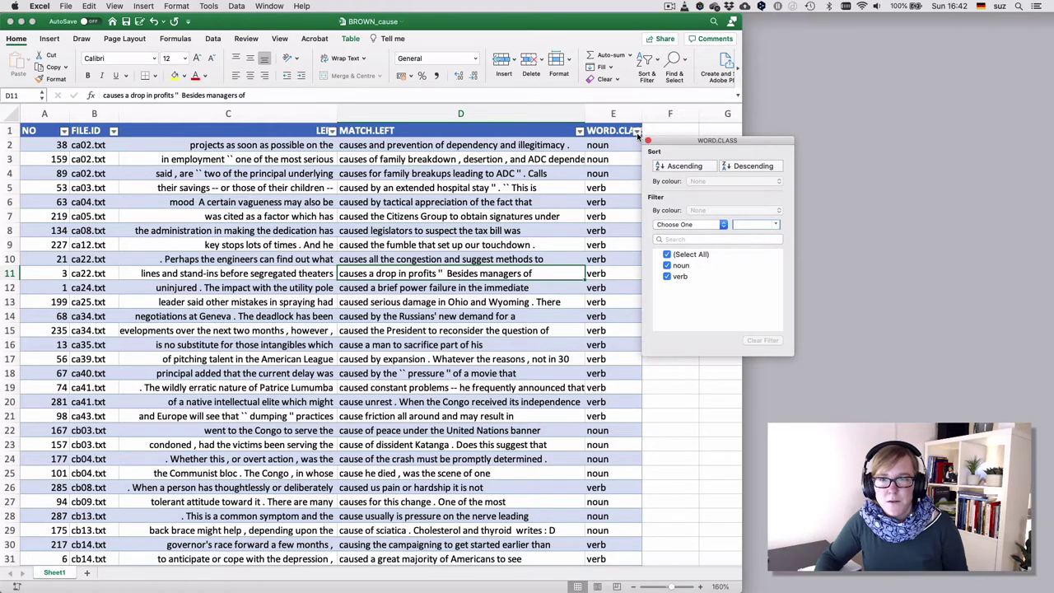
click(743, 167)
click(589, 188)
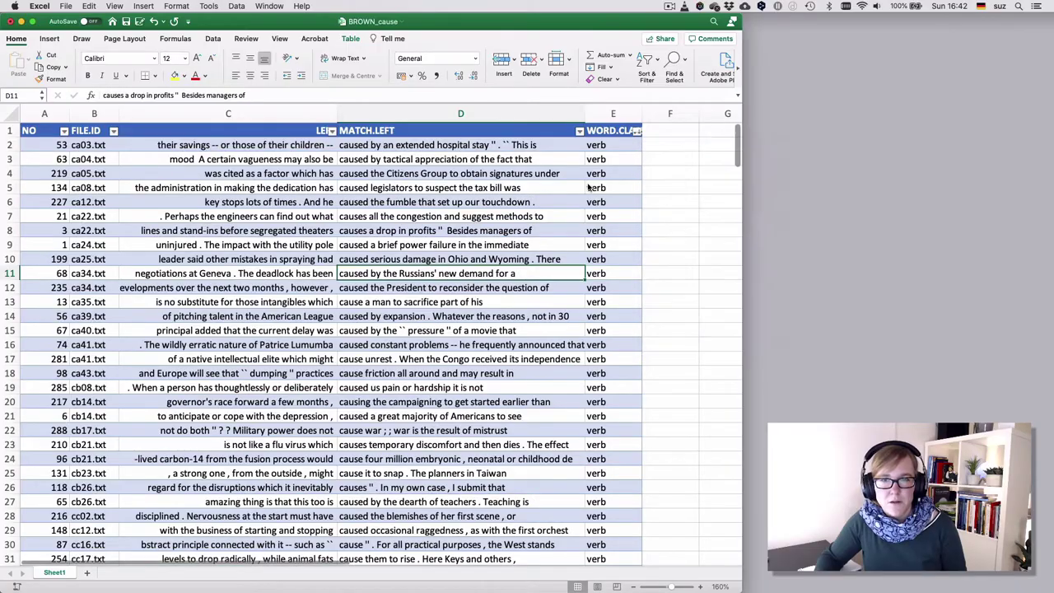
Step: Copy all noun rows, from row 183 to the end of the table, into a new sheet starting at cell A1
scroll(588, 188, down, 15)
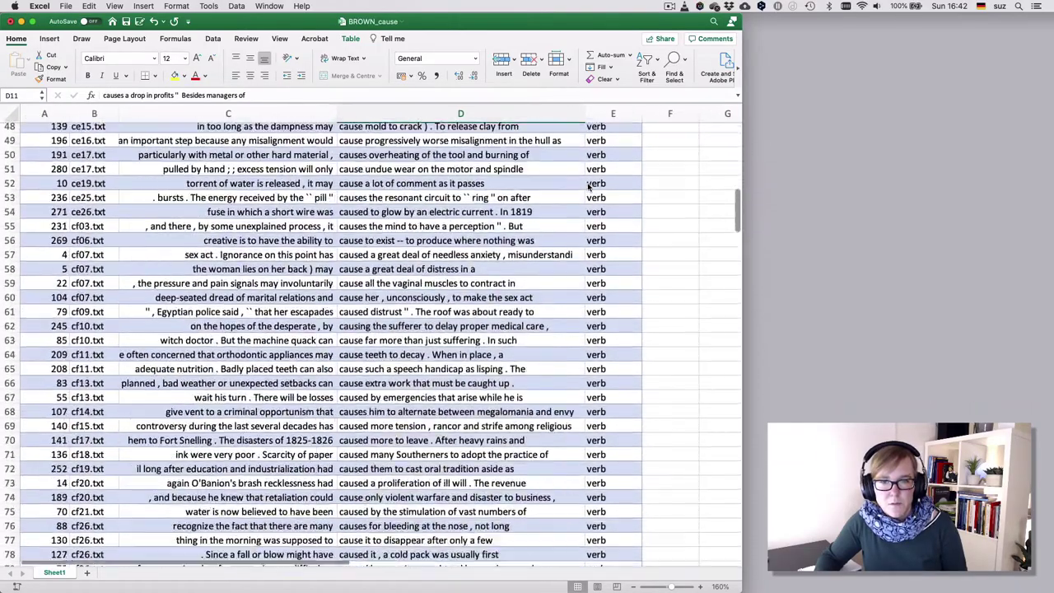
scroll(588, 187, down, 20)
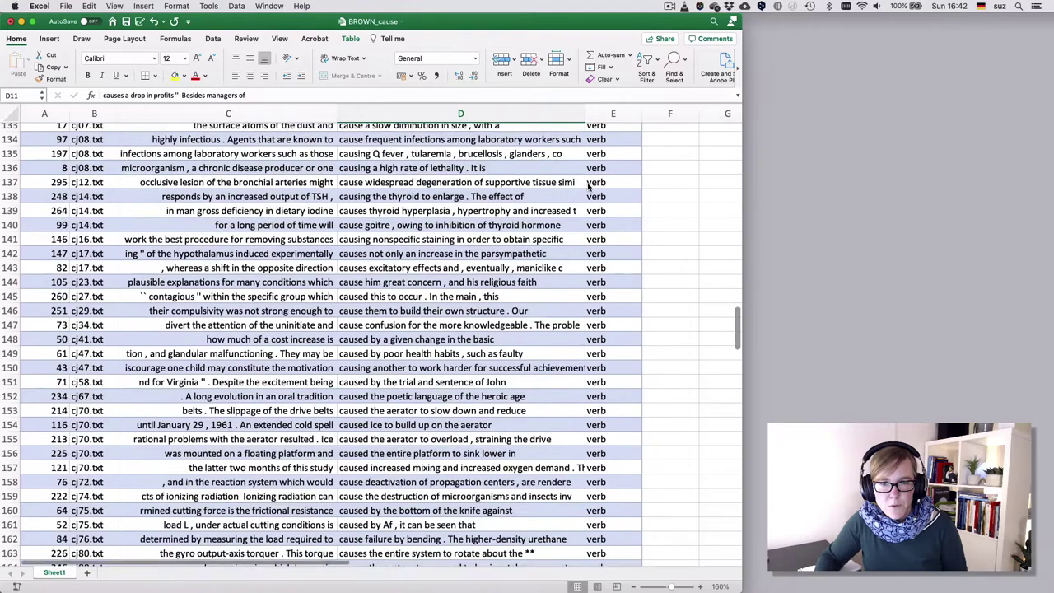
scroll(588, 188, down, 15)
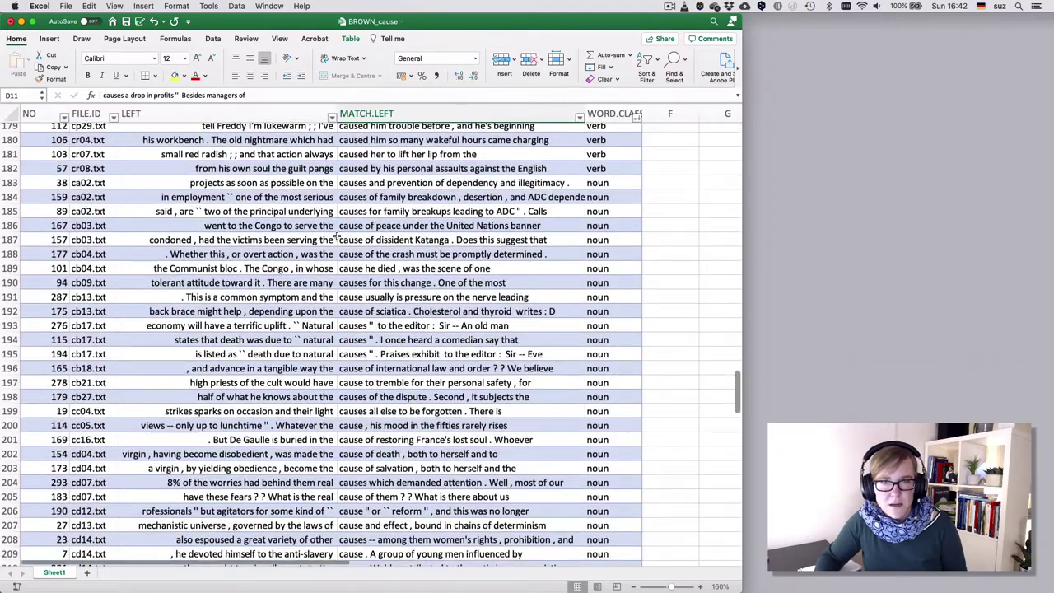
click(8, 182)
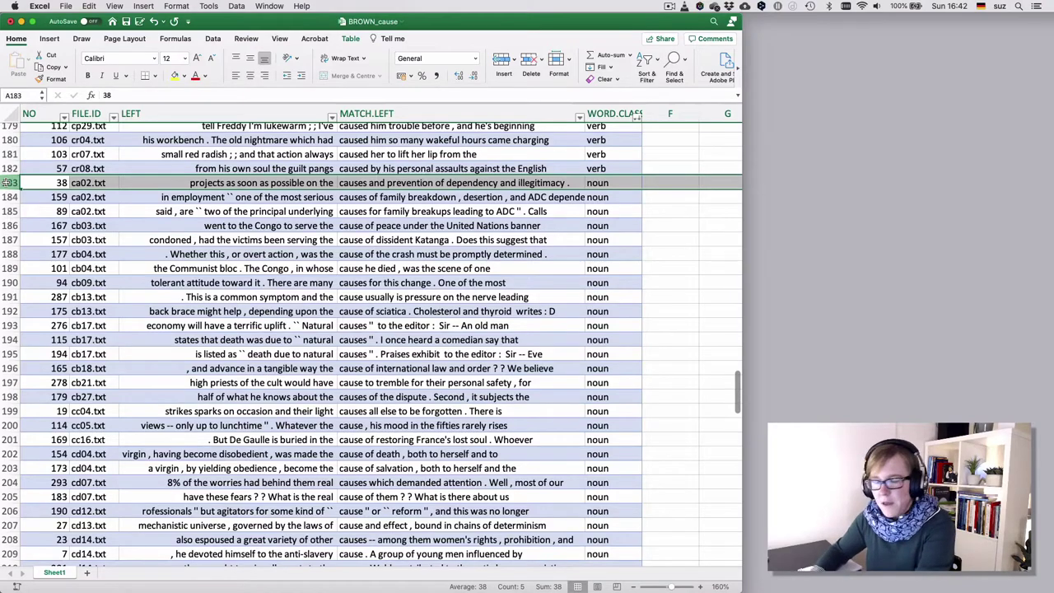
key(super+shift+Down)
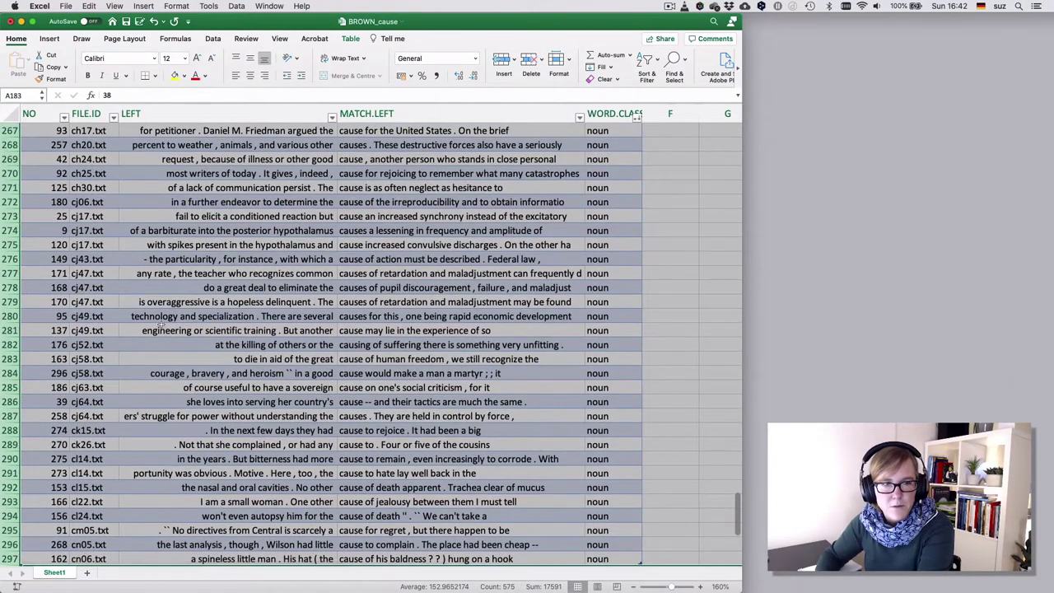
scroll(163, 326, down, 3)
scroll(162, 326, up, 6)
scroll(162, 326, up, 15)
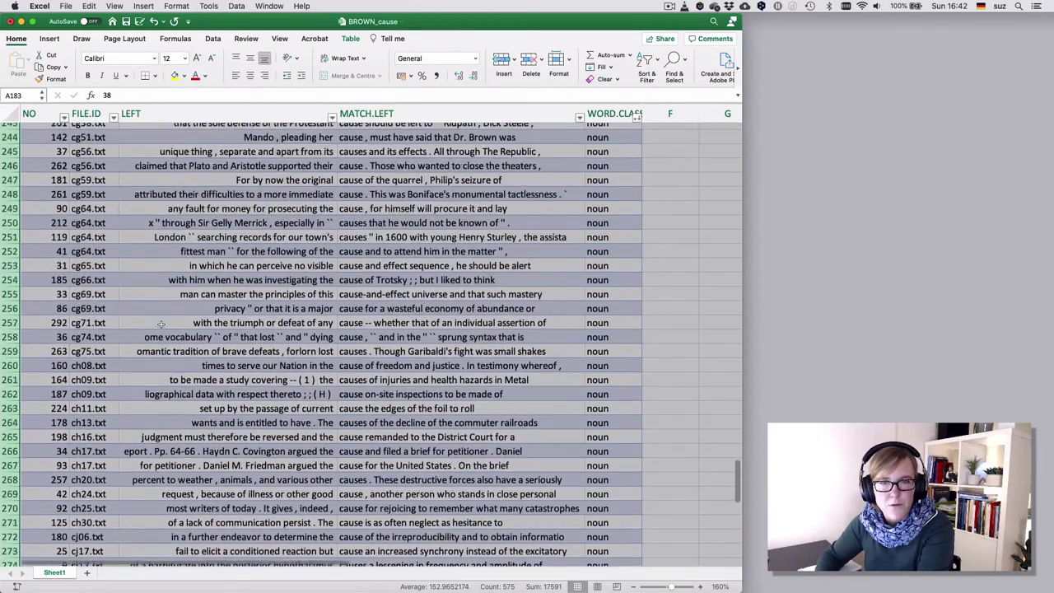
scroll(162, 326, up, 3)
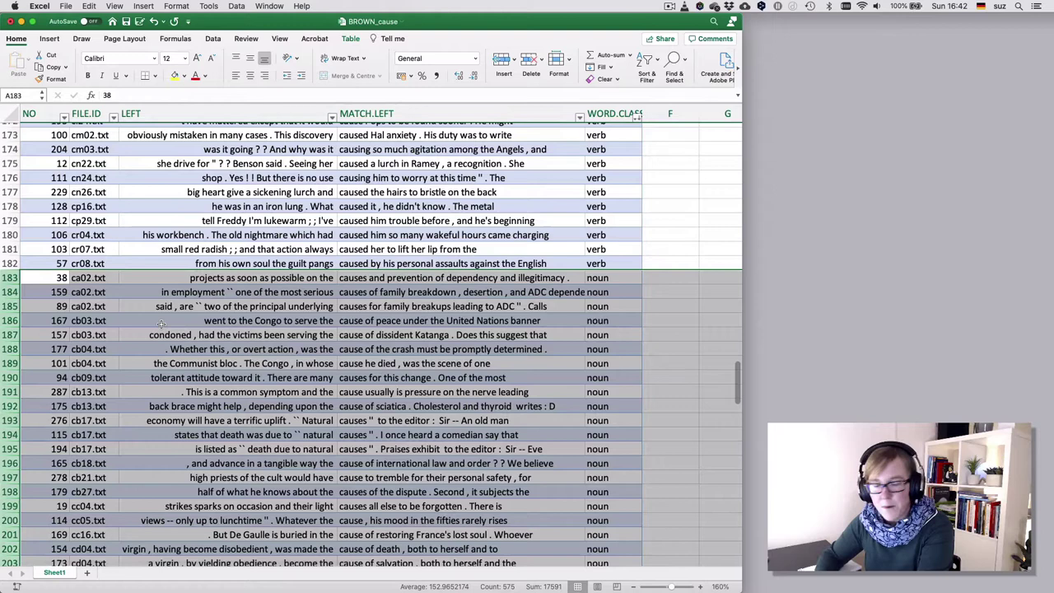
key(super+c)
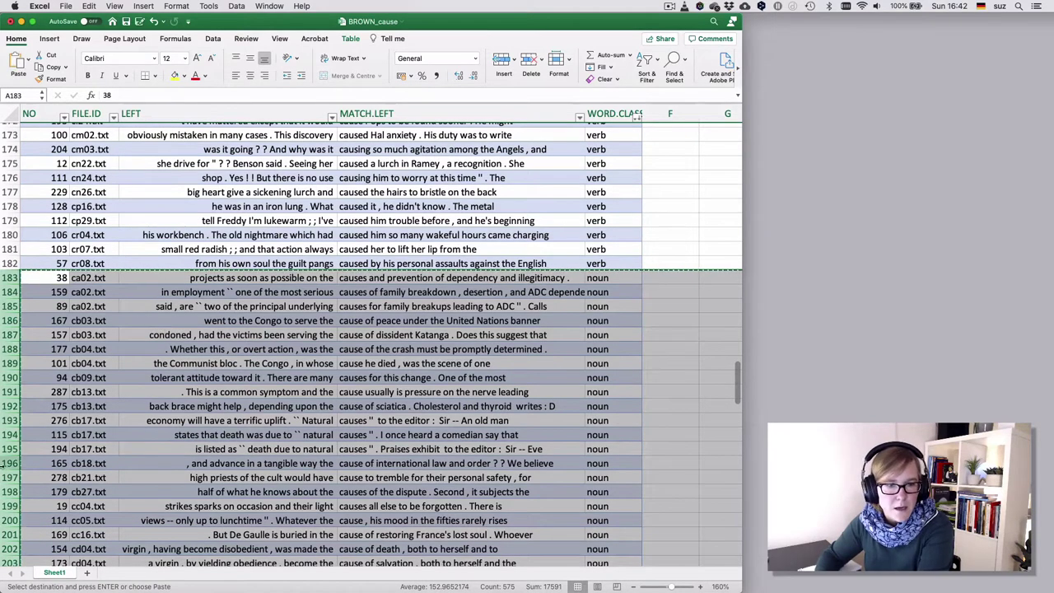
click(89, 574)
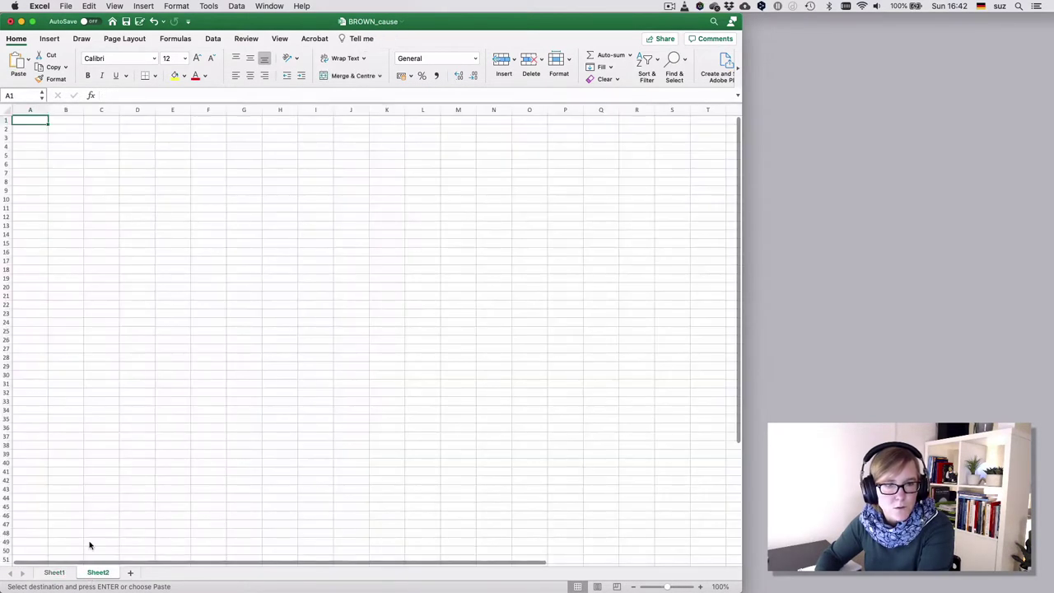
key(super+v)
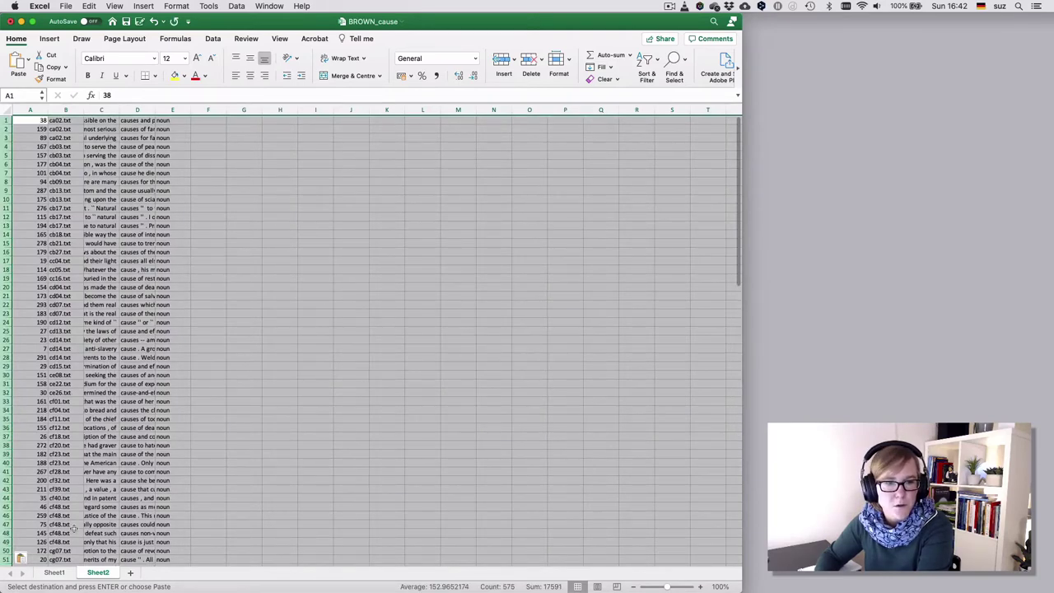
Step: Delete the copied noun rows from Sheet1 so that only the verb rows are kept
click(54, 572)
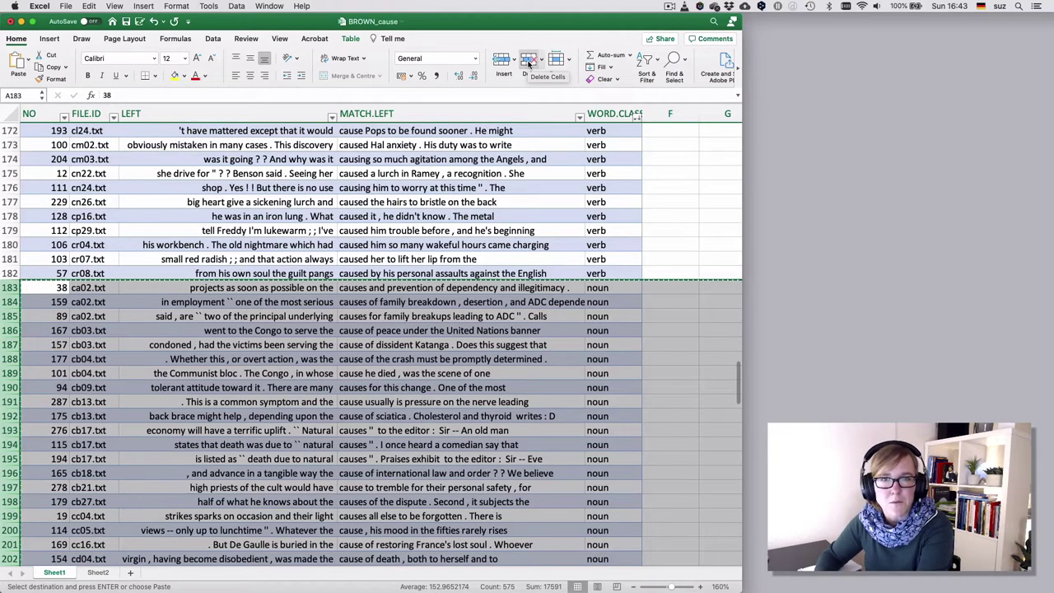
click(527, 62)
click(498, 239)
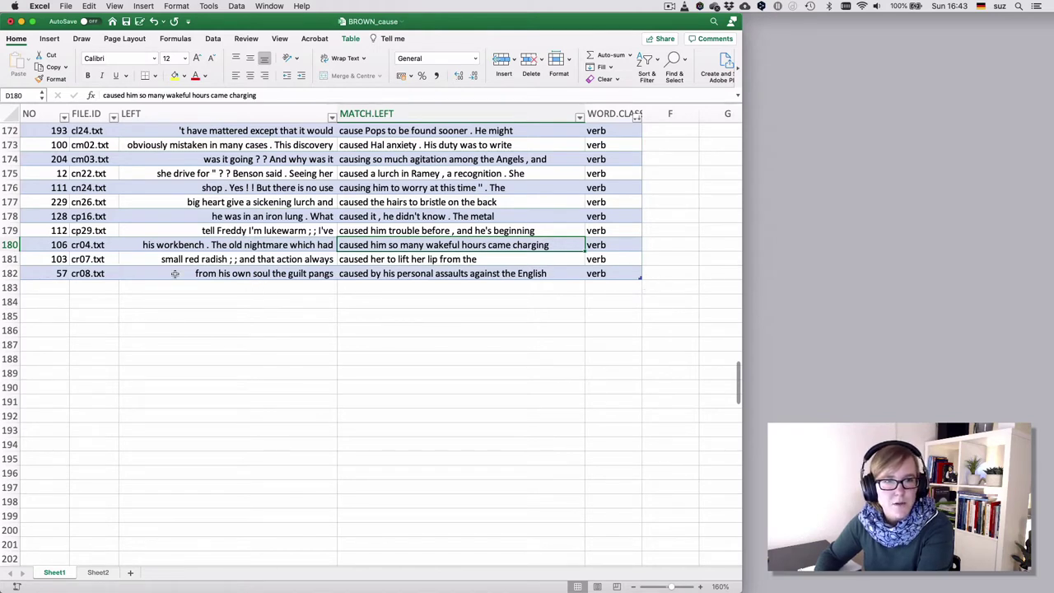
Step: Return to the top of the LEFT column in the verb table and save the workbook
click(278, 270)
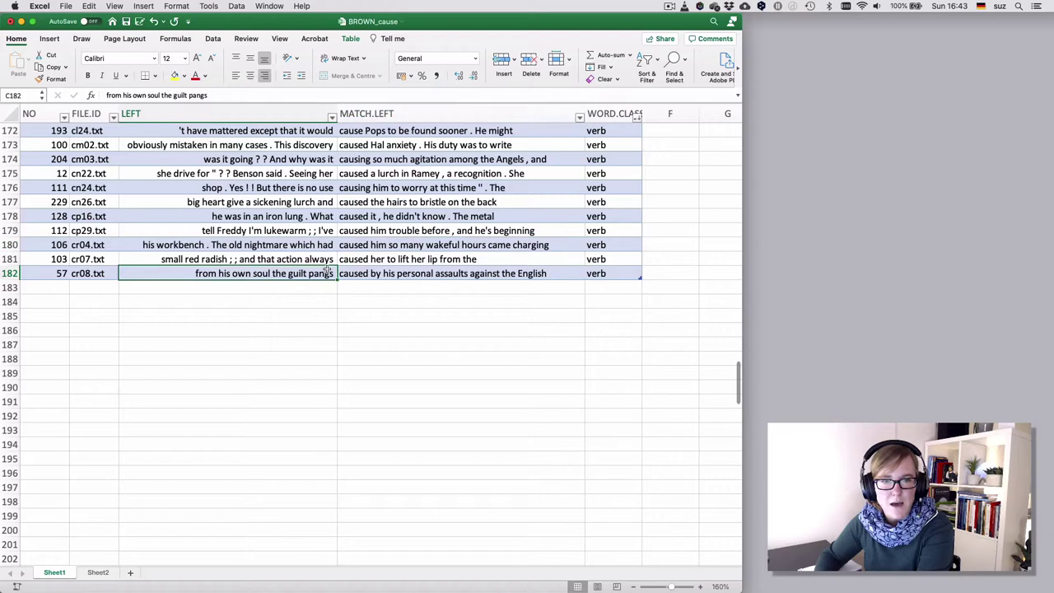
key(super+Up)
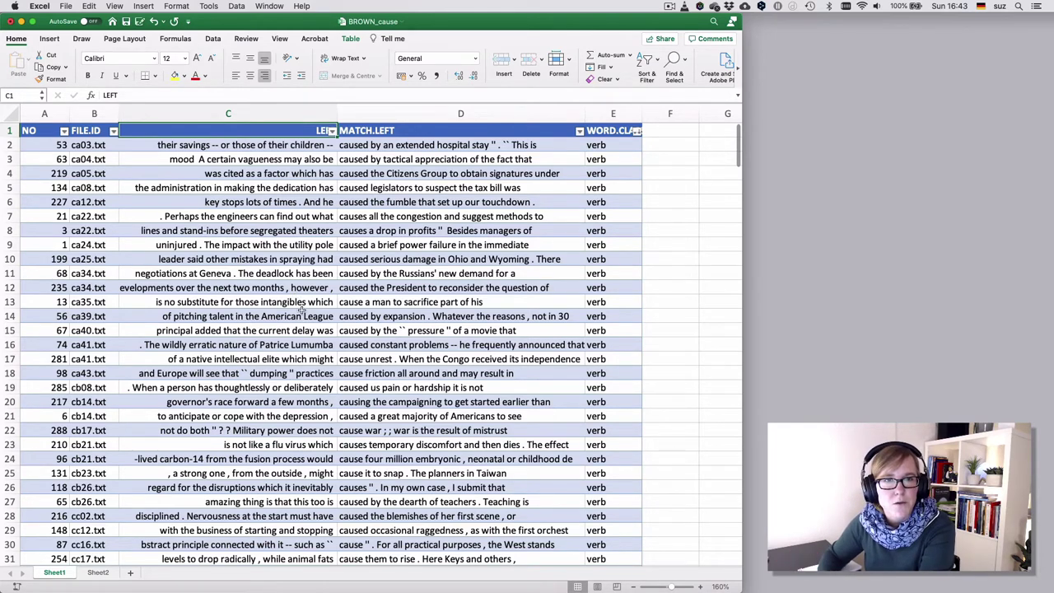
key(super+s)
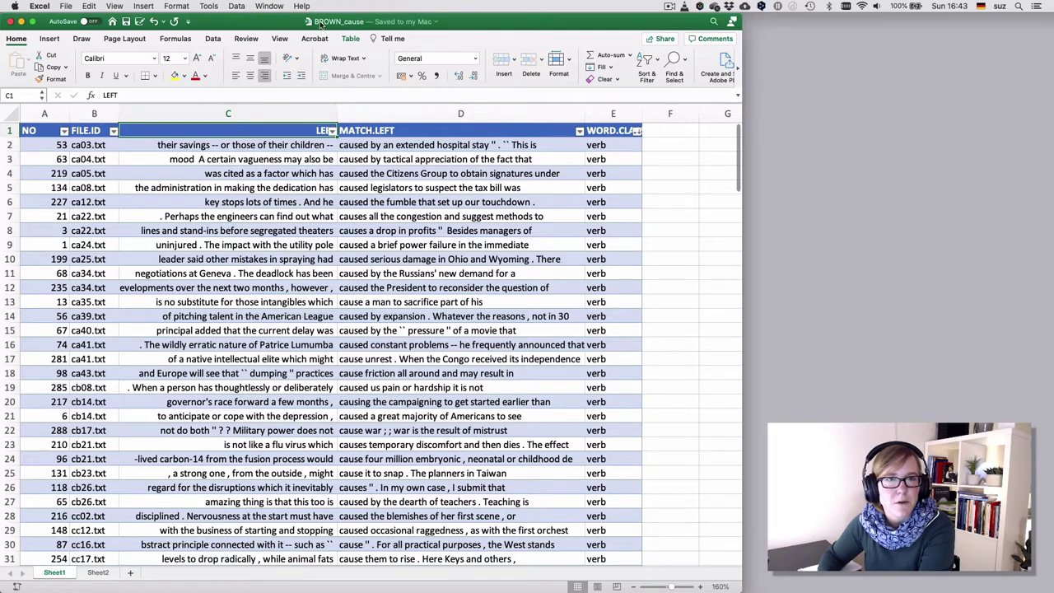
Step: Switch to the BROWN_into-caus workbook and examine the corpus query in row 10 of its query sheet
click(276, 6)
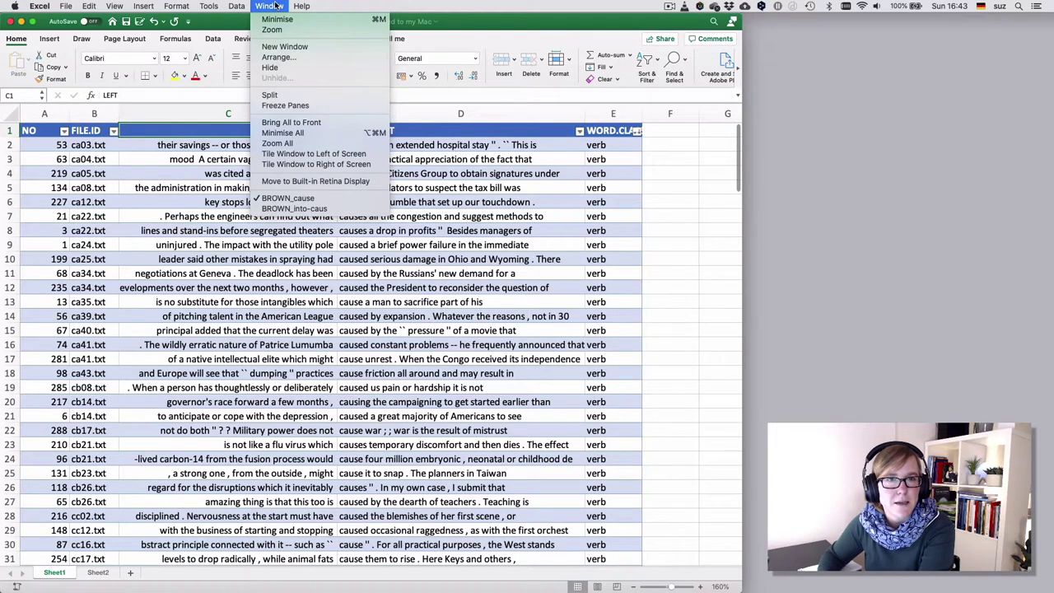
click(303, 212)
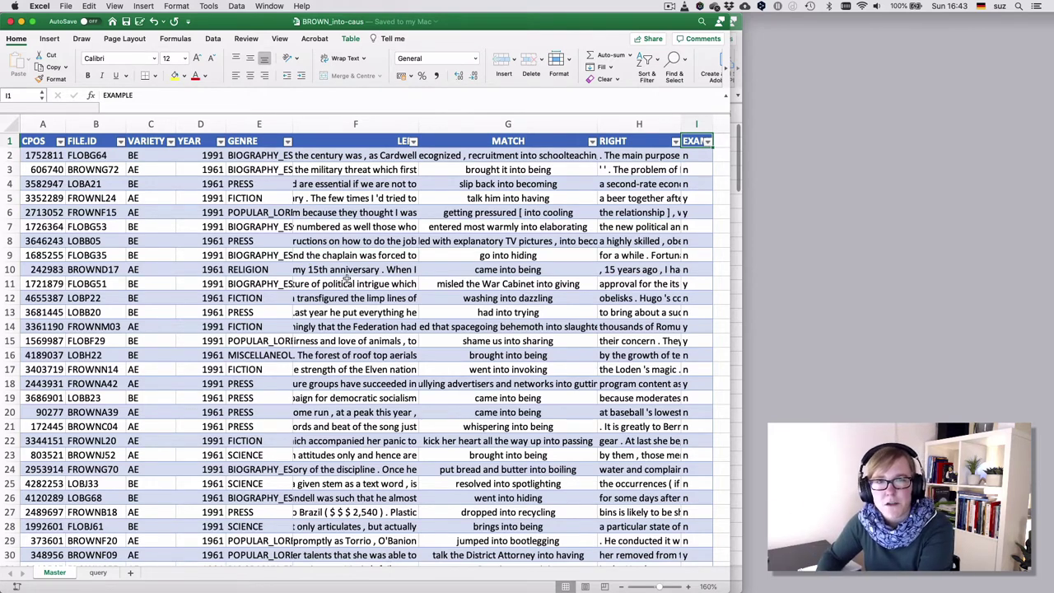
click(98, 572)
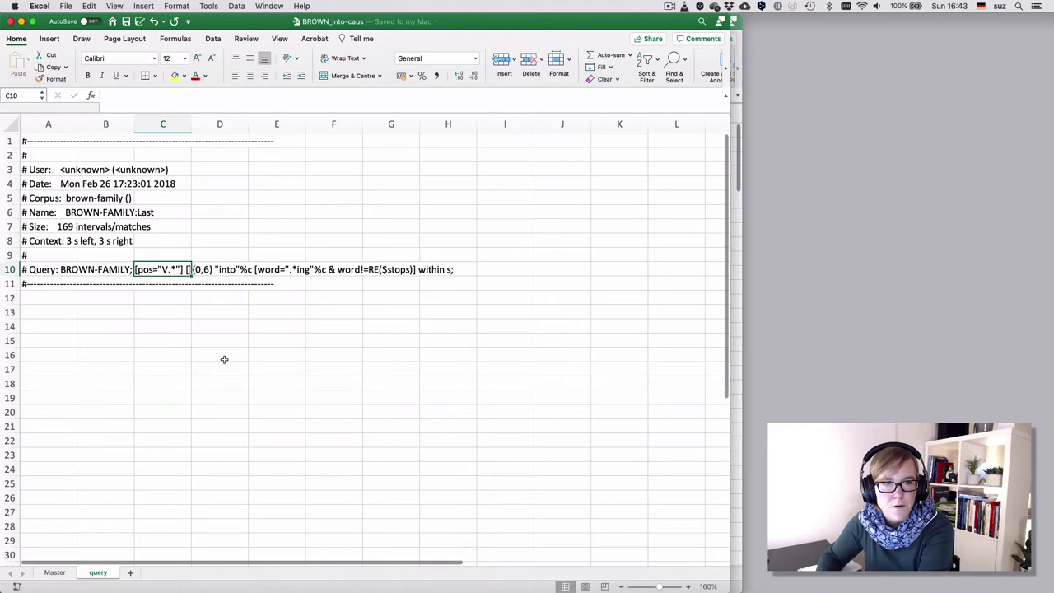
click(67, 269)
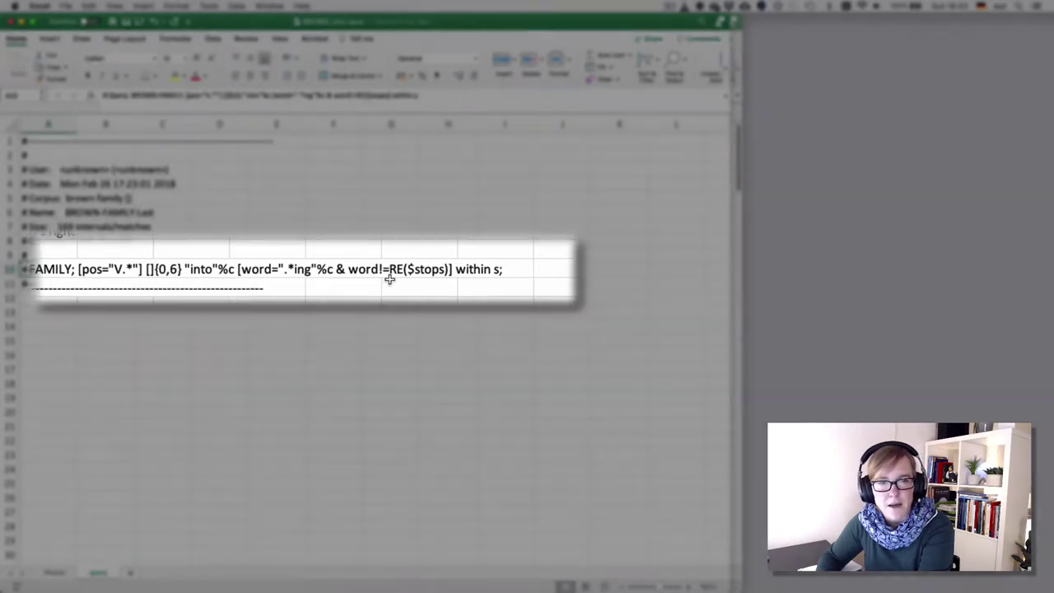
Step: Go back to the Master sheet and check the y/n annotations in the EXAMPLE column
click(55, 573)
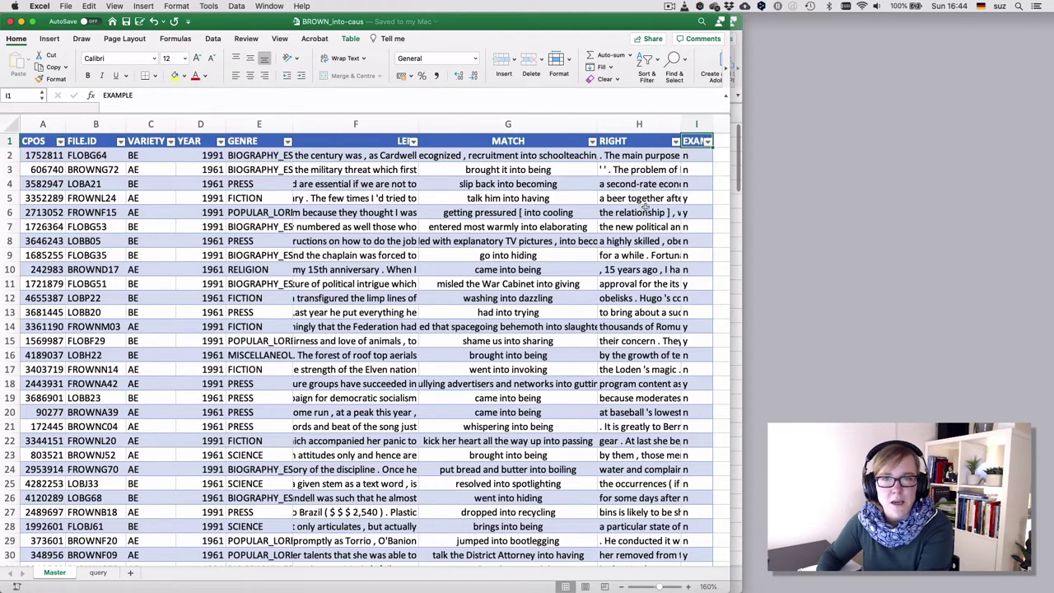
click(694, 122)
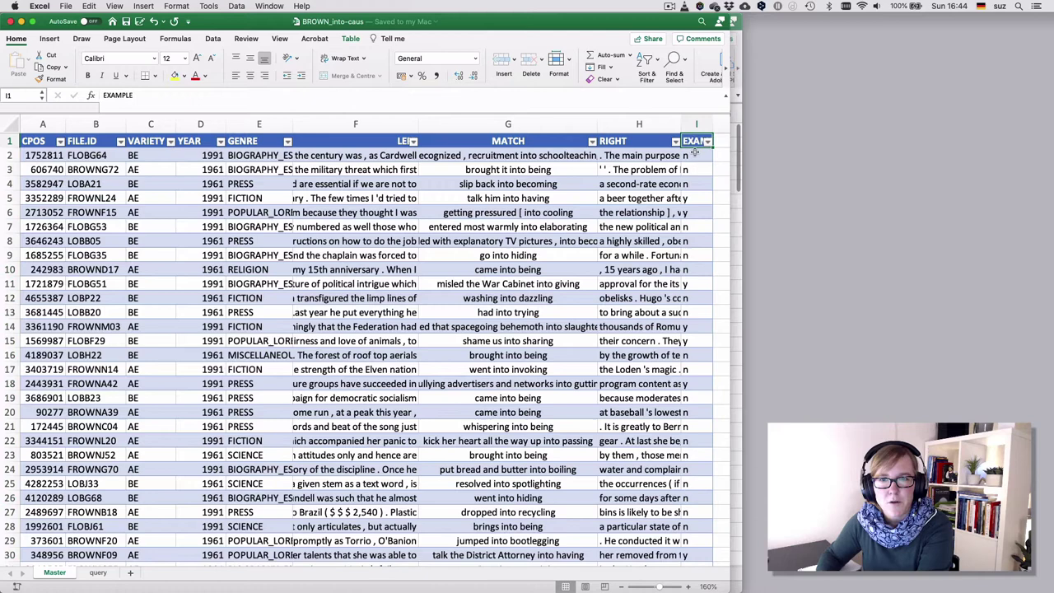
click(695, 156)
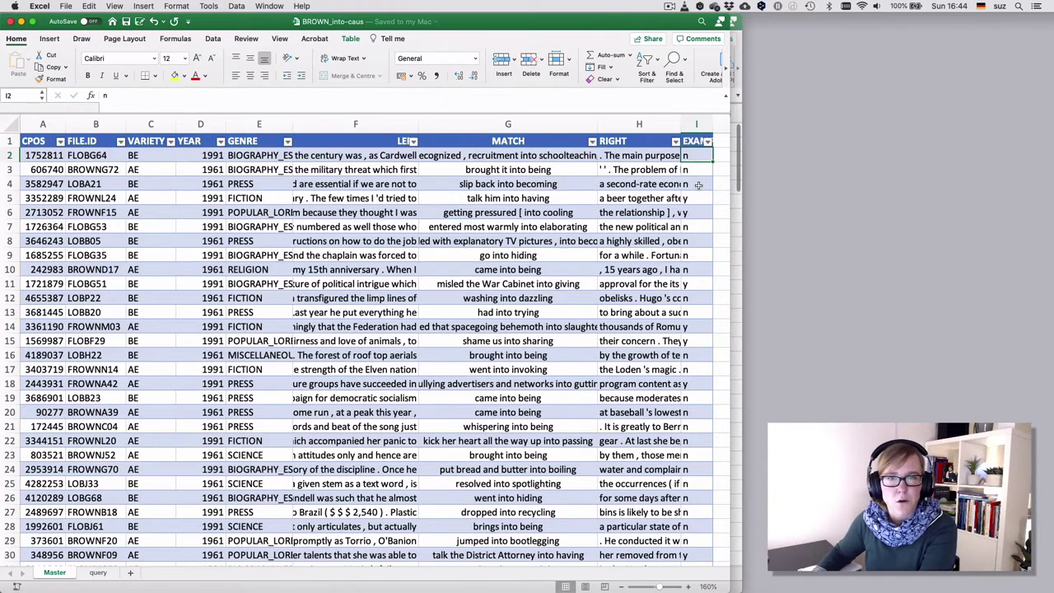
key(Down)
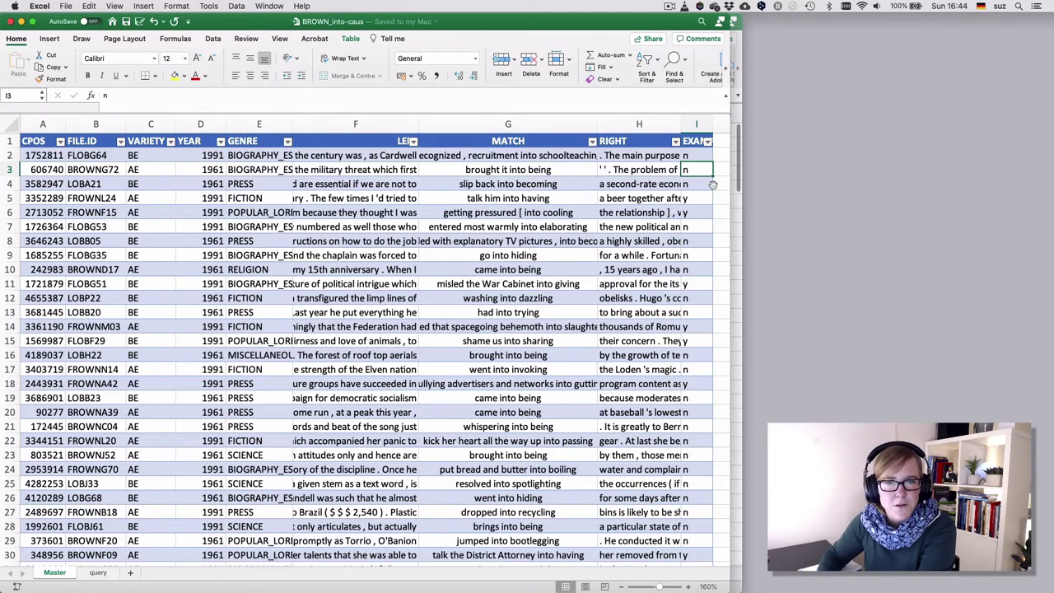
Step: Sort the Master table by the EXAMPLE column in descending order
click(707, 141)
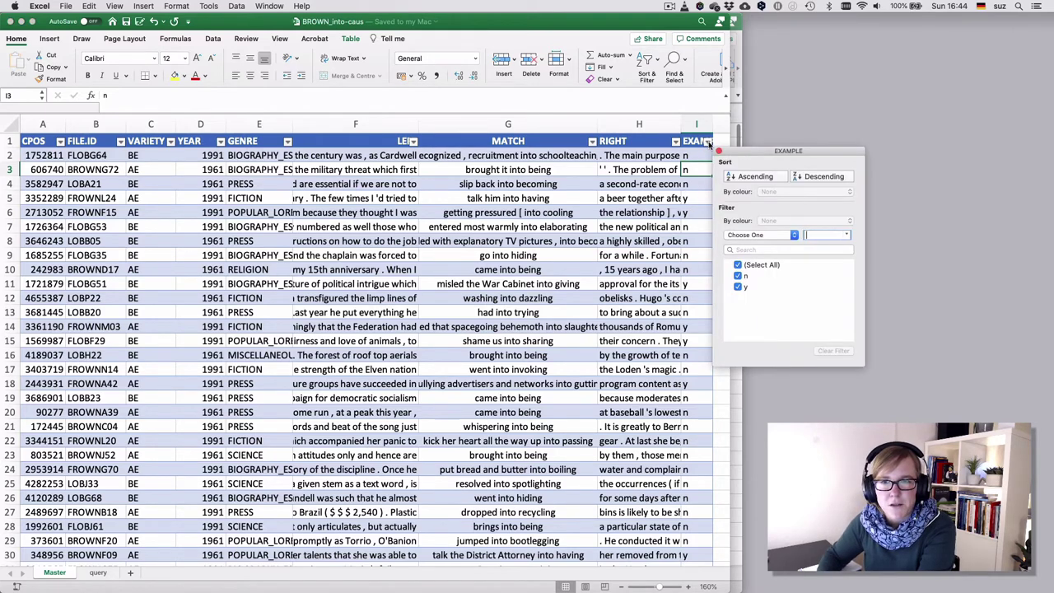
click(823, 177)
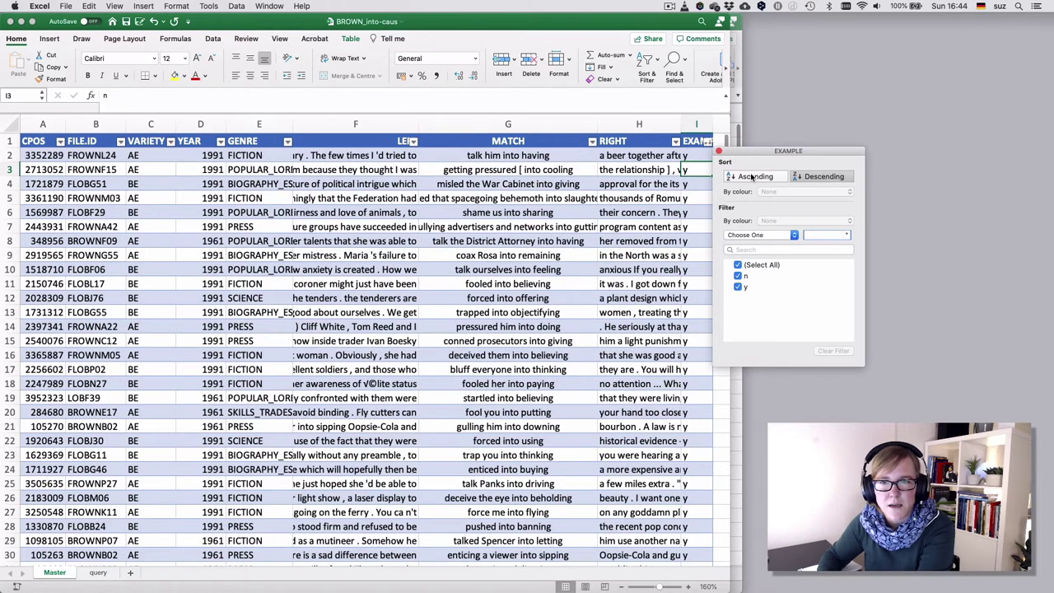
click(685, 171)
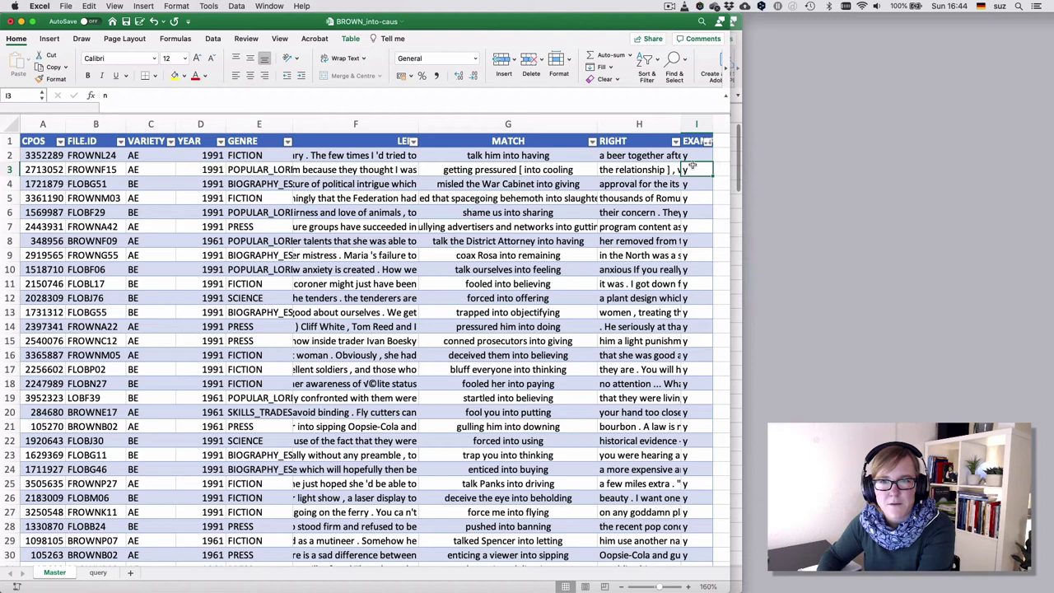
Step: Review the sorted matches down to the first rows marked n and widen the MATCH column to fit the text in row 73
click(548, 155)
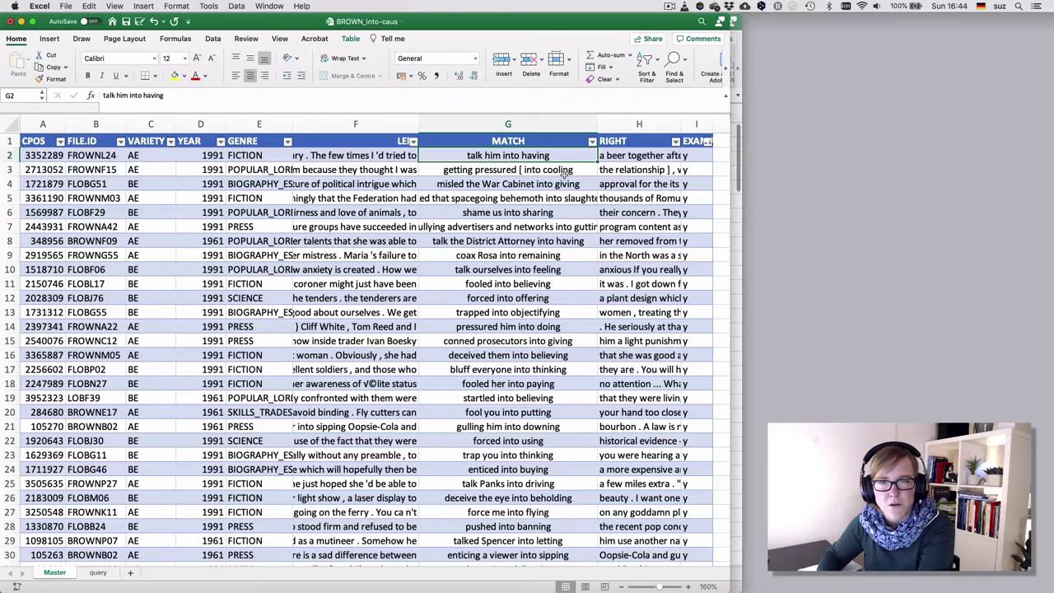
scroll(543, 237, down, 20)
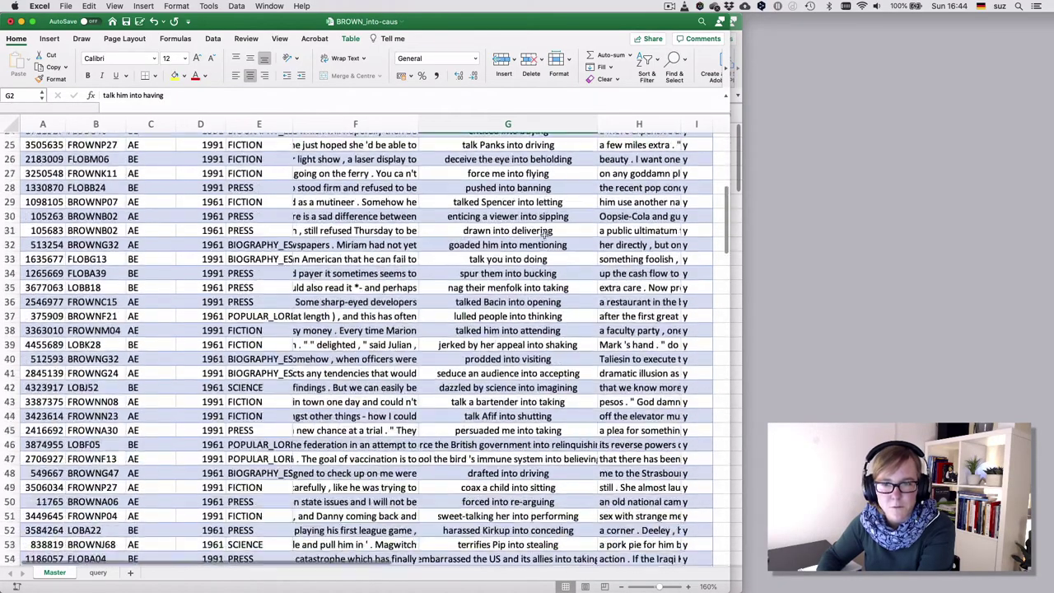
scroll(543, 236, up, 2)
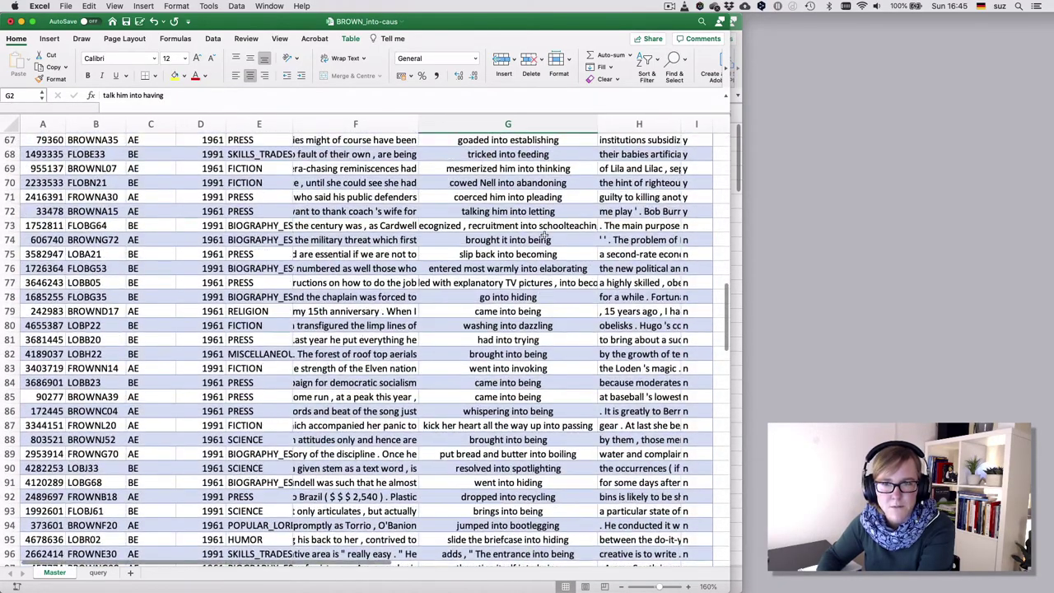
click(485, 224)
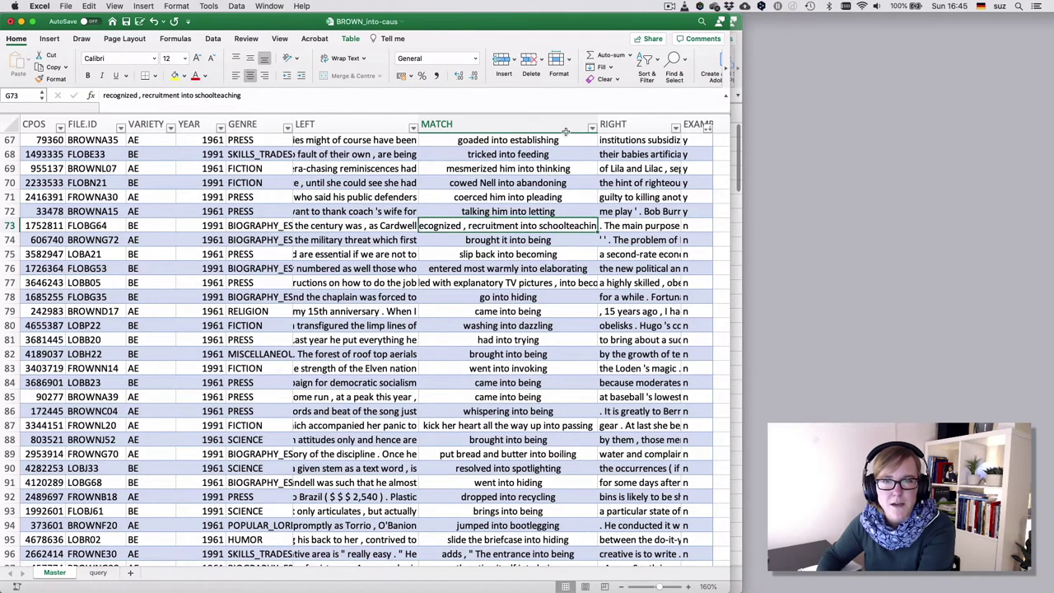
drag(598, 119, 626, 120)
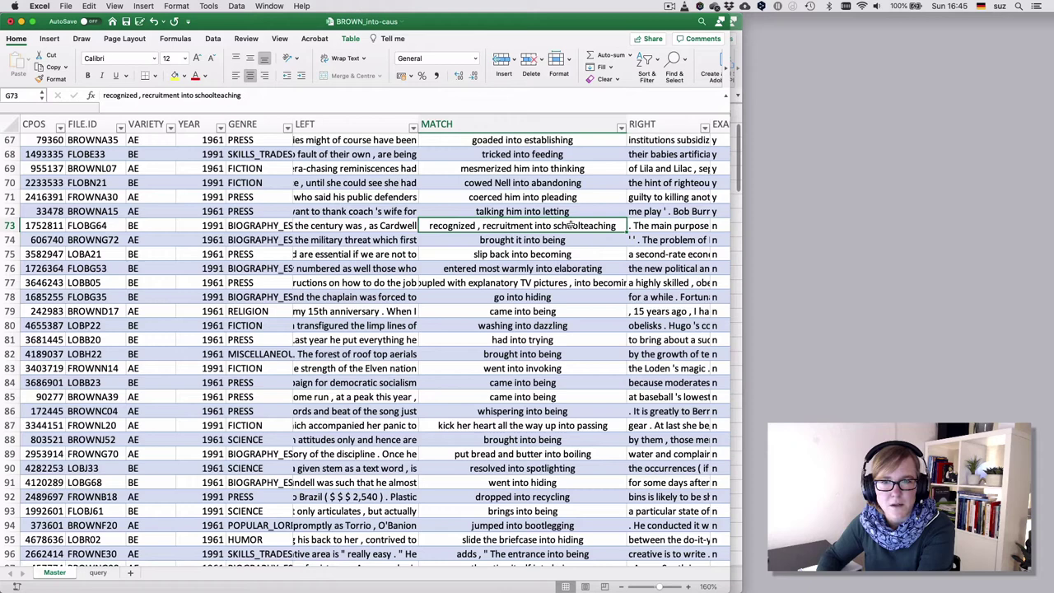
click(502, 241)
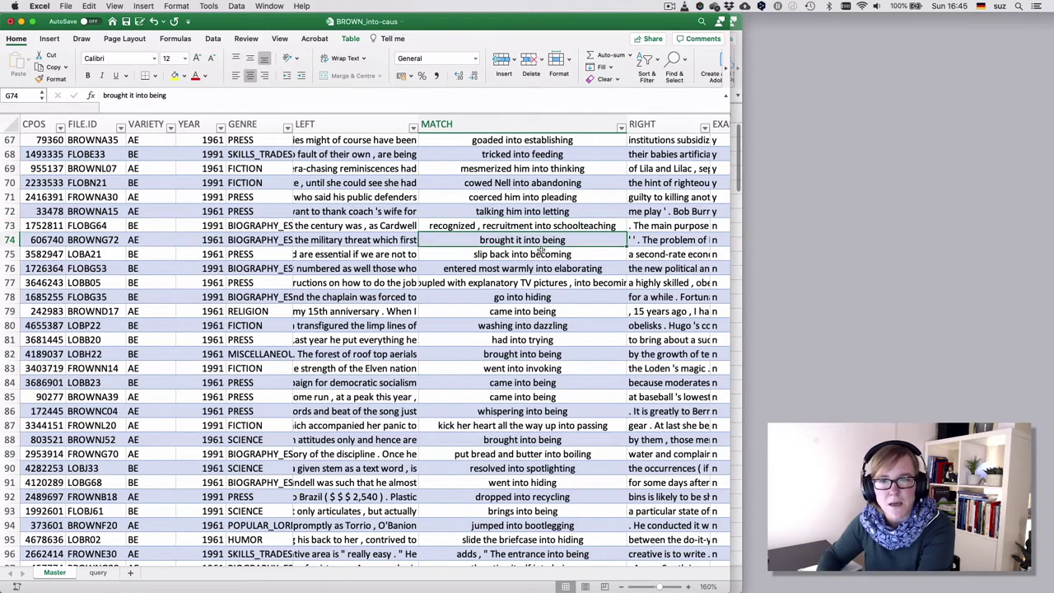
Step: Copy rows 73 to 170, marked n in the EXAMPLE column, from the Master sheet into a new sheet starting at cell A1
click(10, 225)
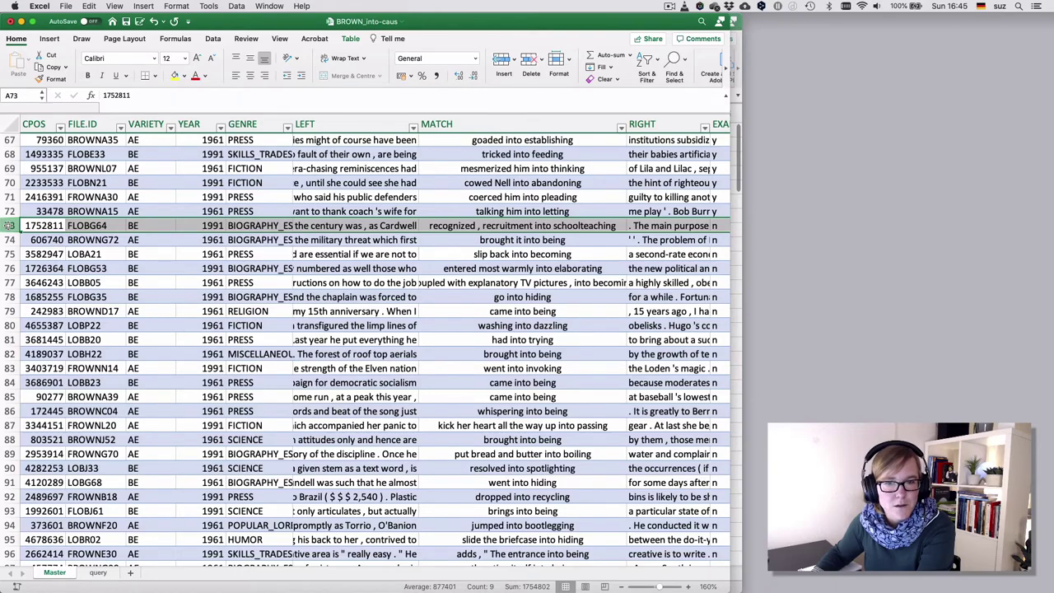
drag(8, 224, 11, 554)
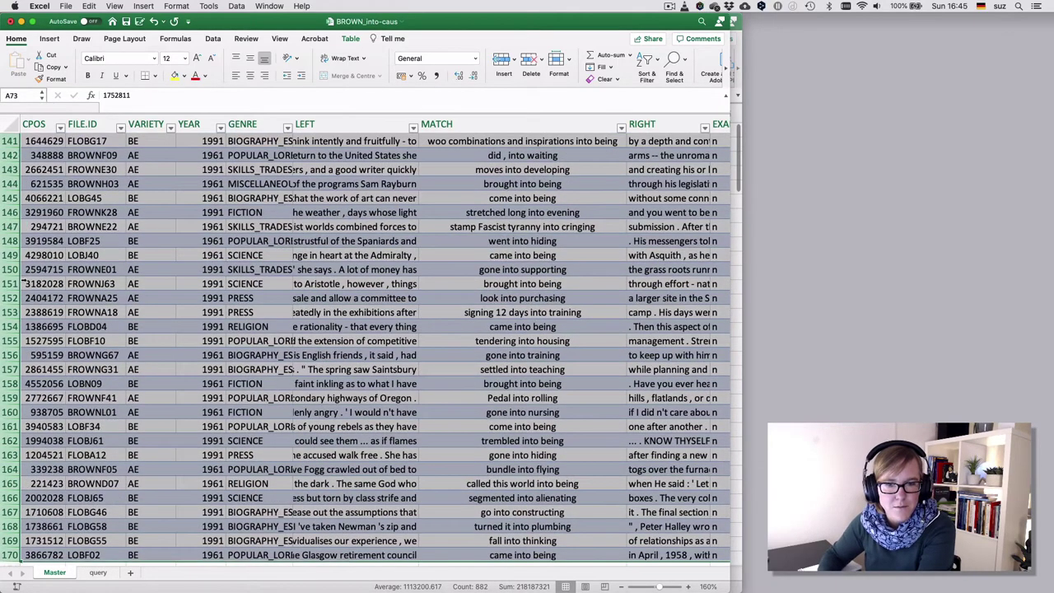
scroll(444, 235, down, 3)
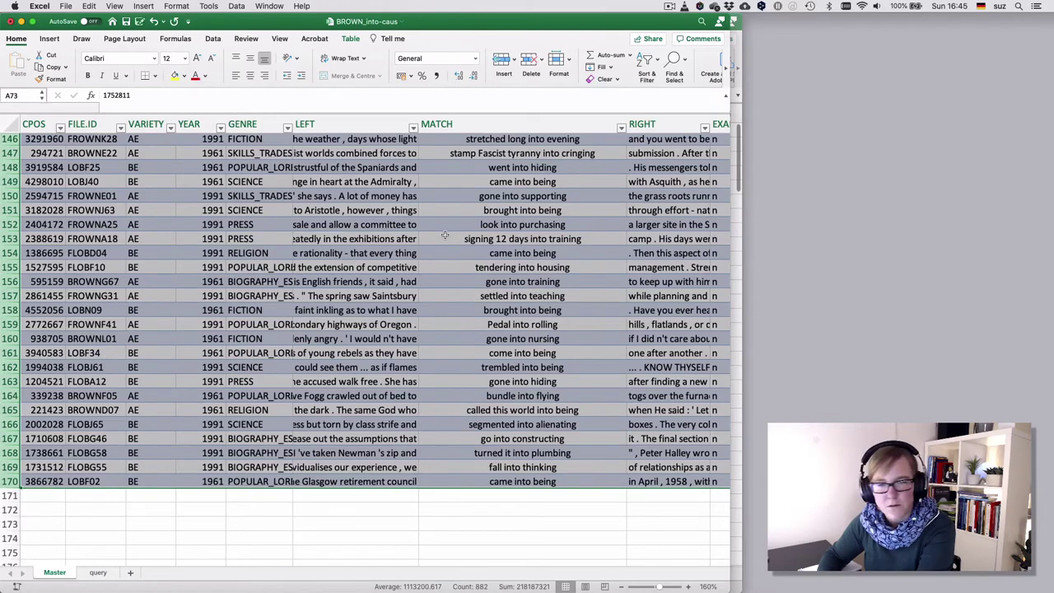
key(cmd+c)
scroll(444, 235, up, 15)
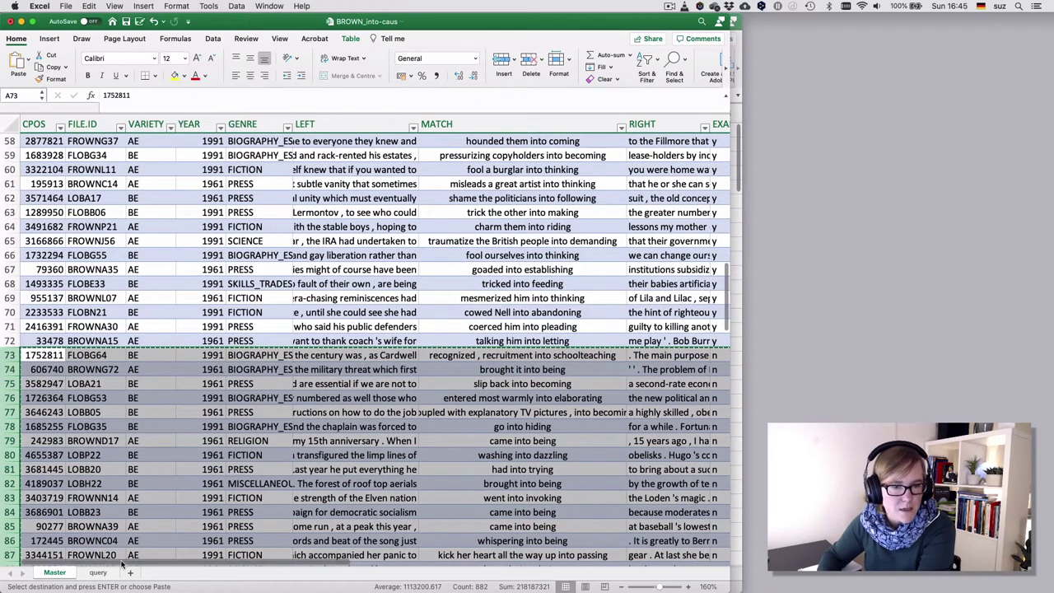
click(131, 573)
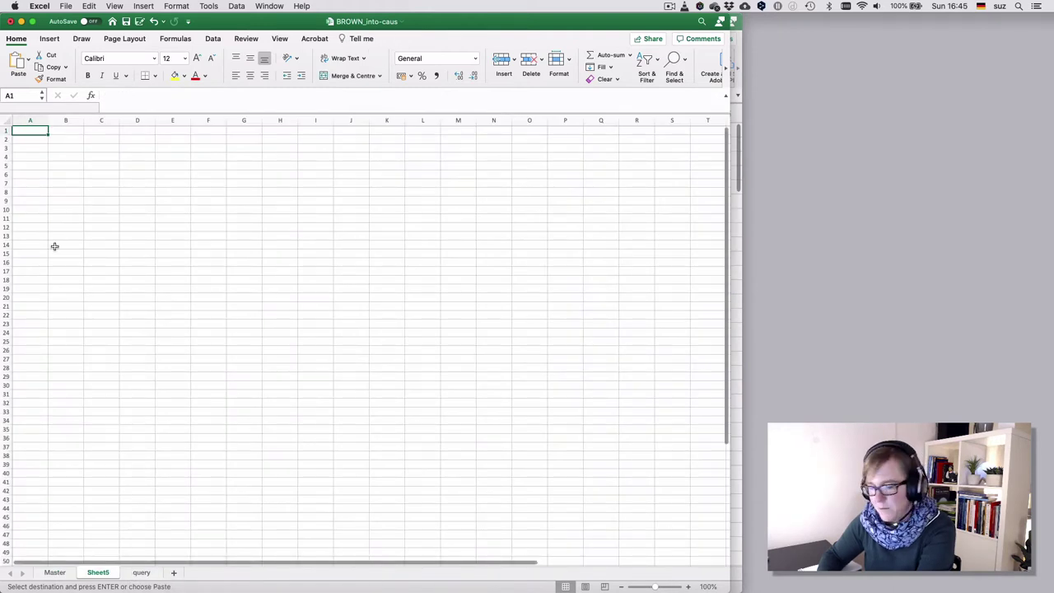
key(cmd+v)
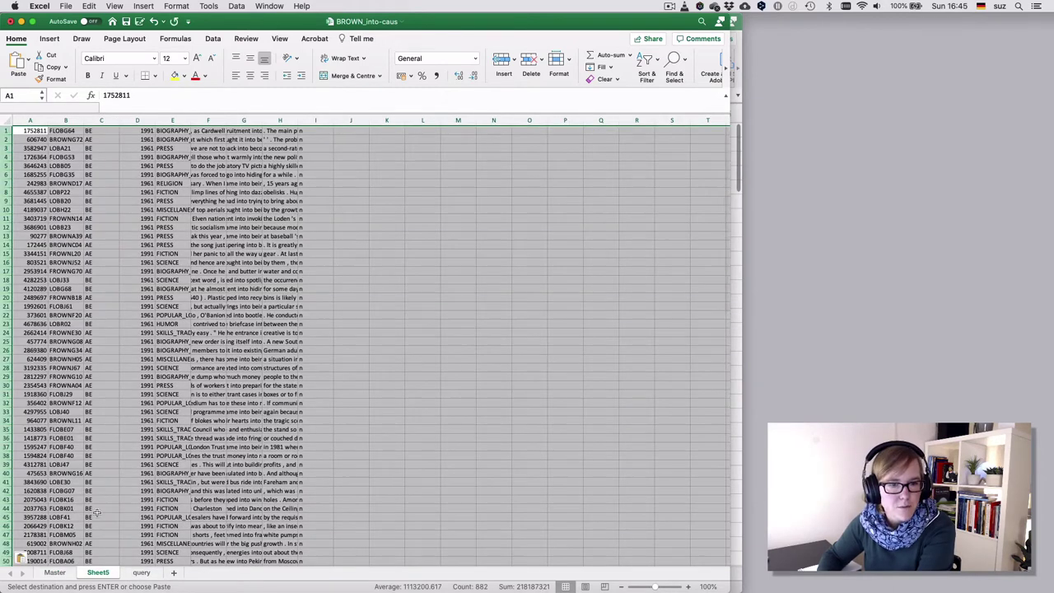
Step: Rename the new sheet as discarded
double_click(95, 572)
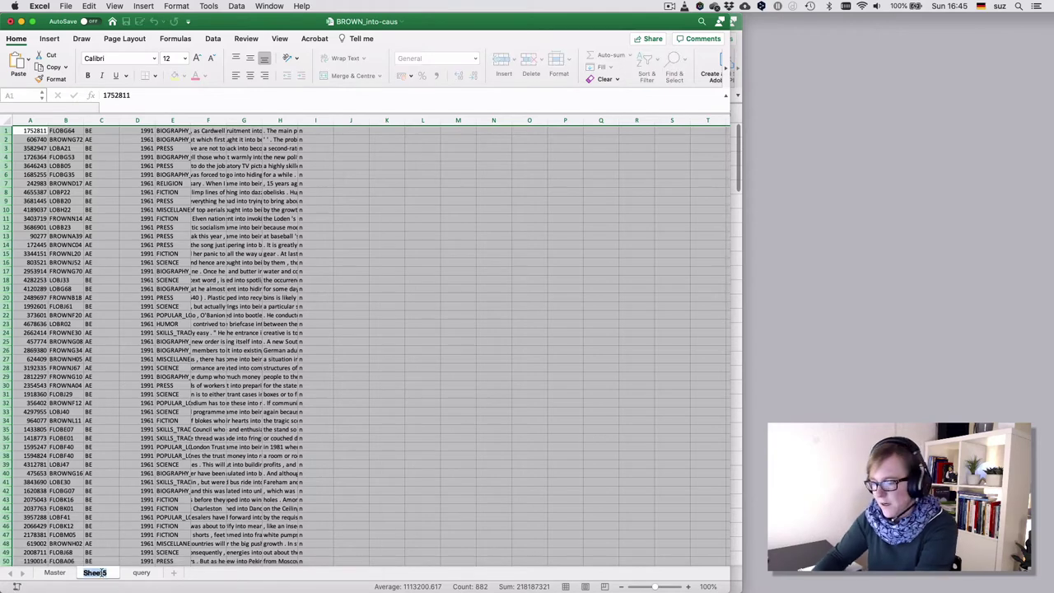
text(discarded)
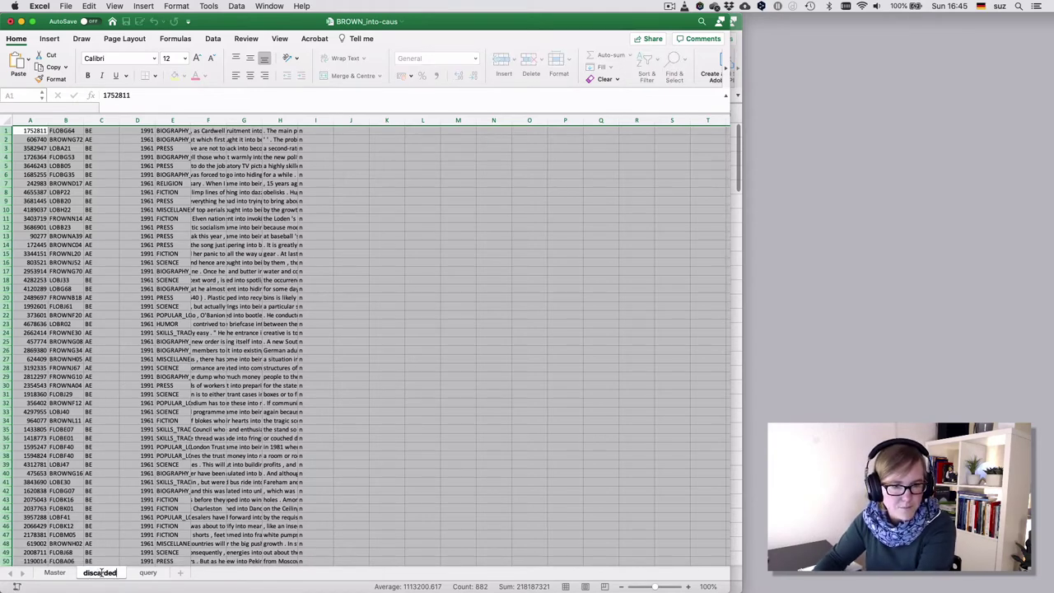
key(Return)
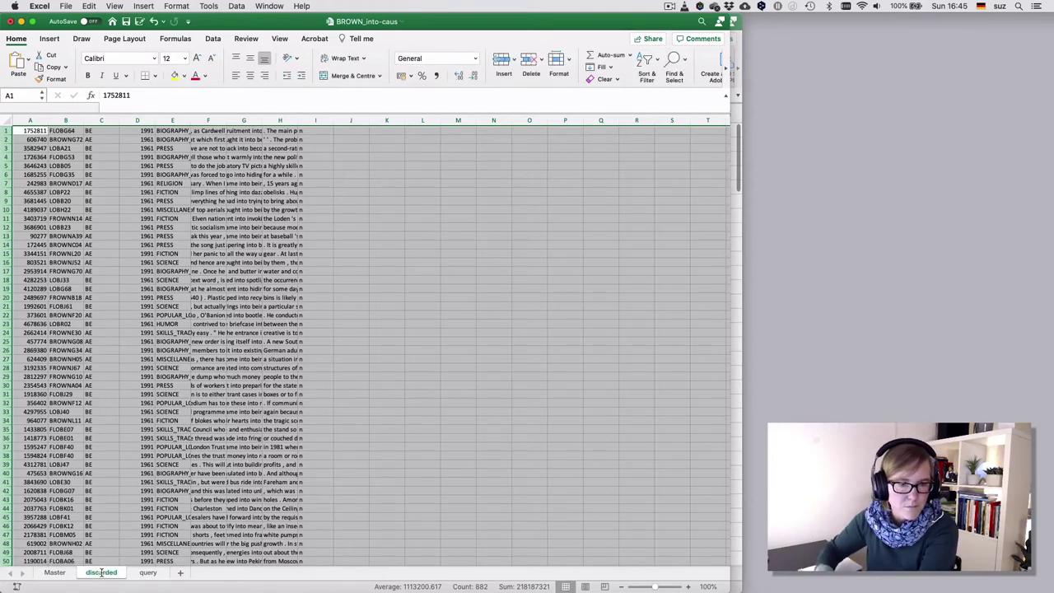
Step: Delete rows 73 to 170, marked n, from the Master sheet
click(54, 572)
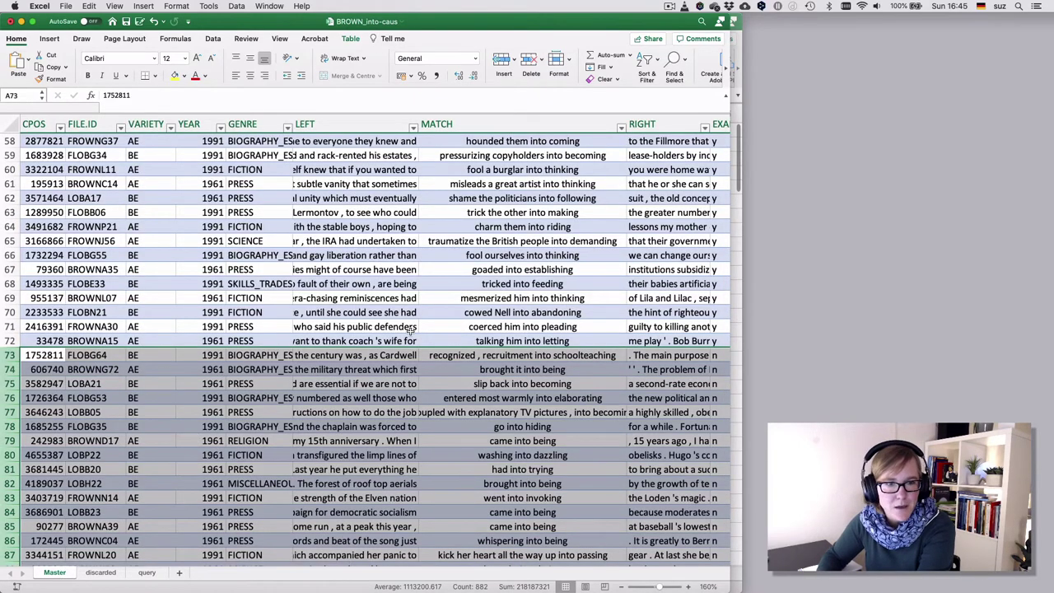
scroll(409, 329, down, 5)
scroll(409, 329, right, 2)
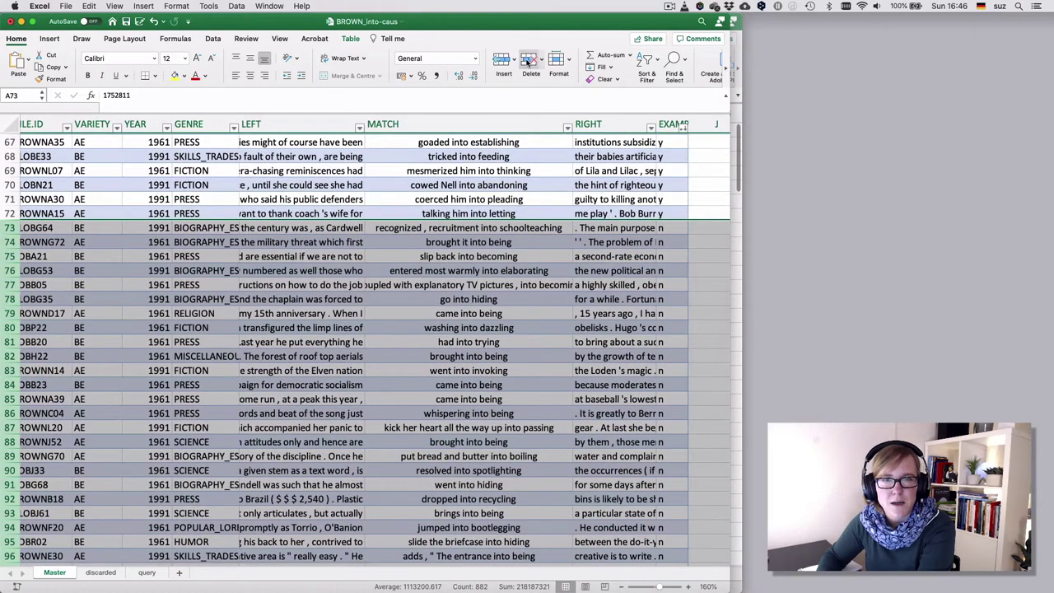
click(527, 62)
click(534, 201)
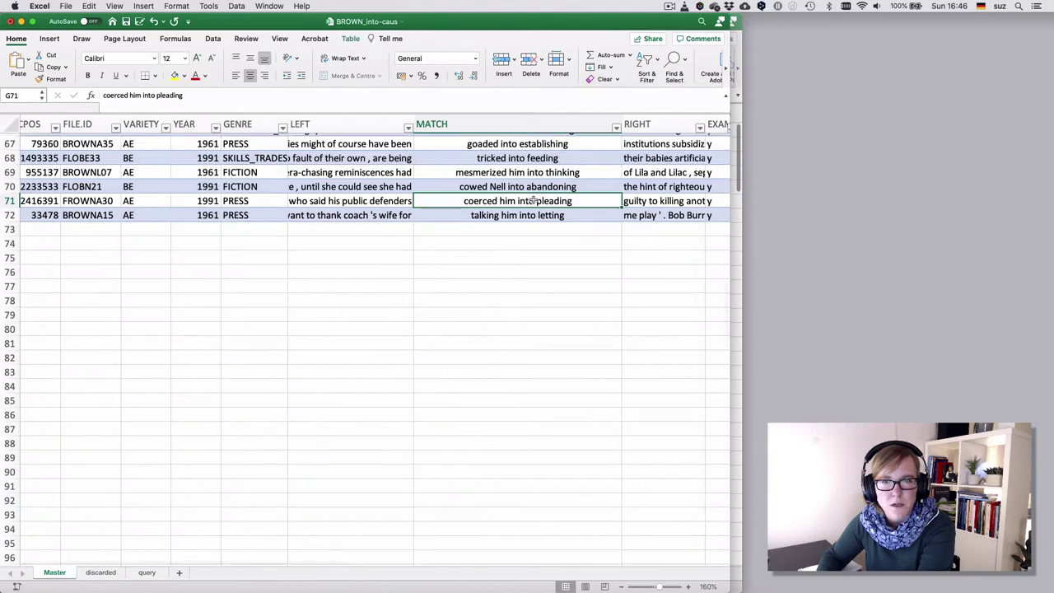
Step: Check the end of the Master table, return to its header row and save the workbook
scroll(576, 313, up, 5)
scroll(576, 313, left, 2)
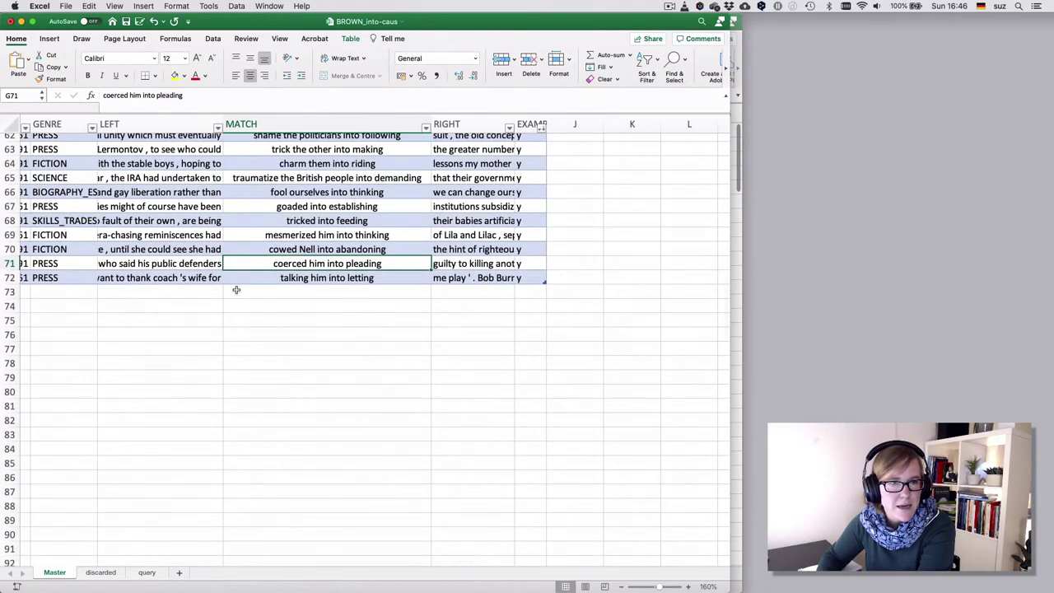
scroll(235, 290, left, 2)
scroll(236, 290, up, 1)
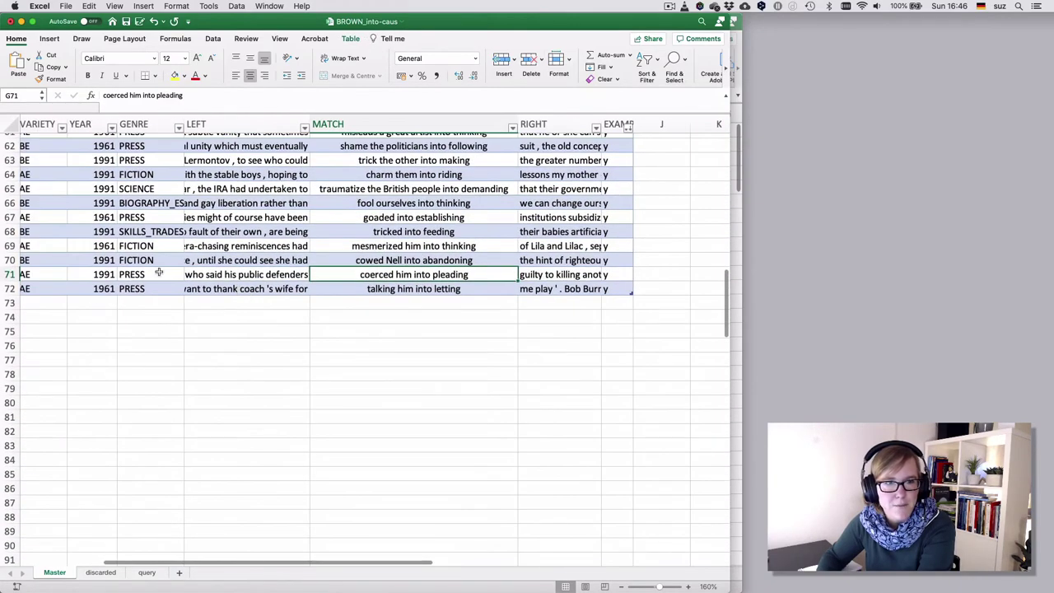
click(76, 287)
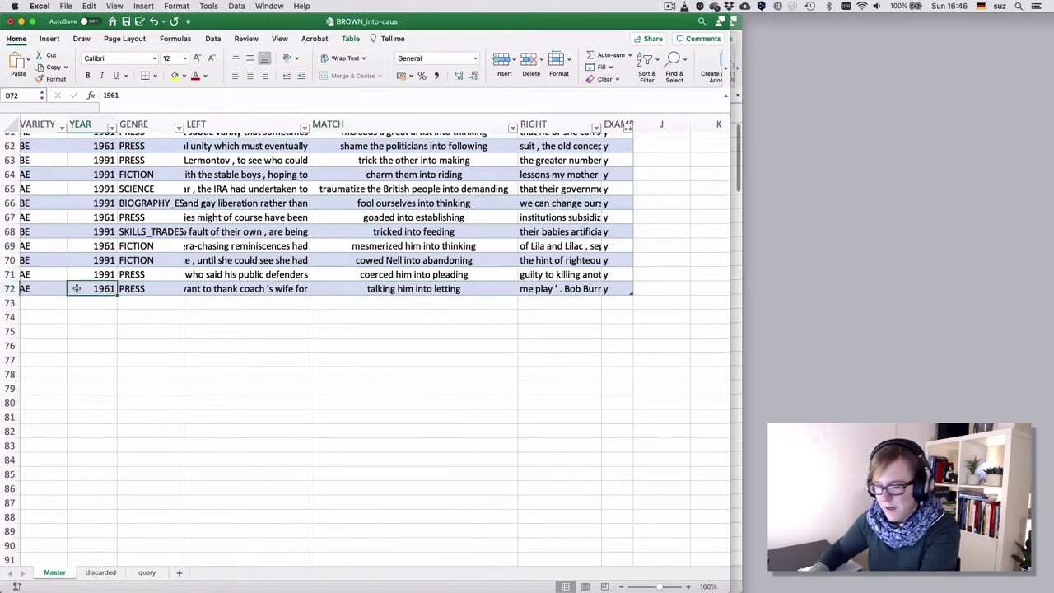
key(super+Up)
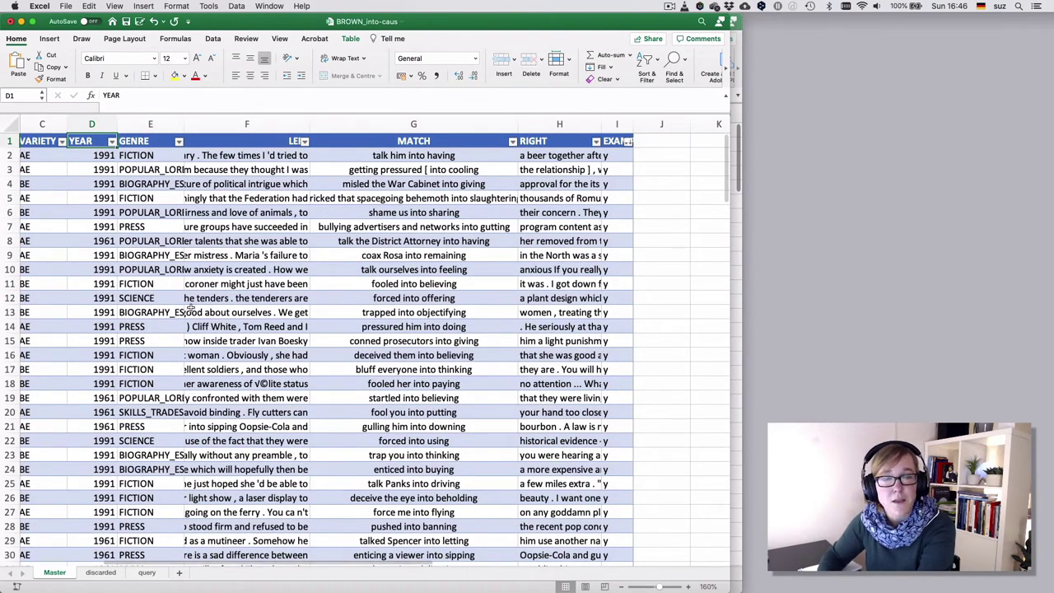
key(super+s)
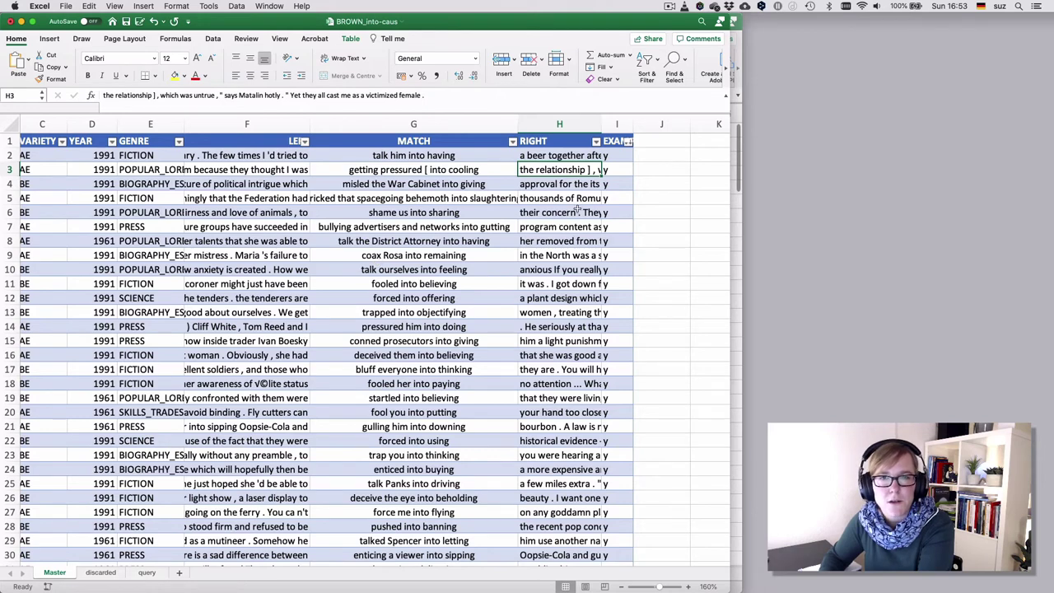
Step: Add a new column headed VERB in cell J1, directly after the EXAMPLE column
click(657, 142)
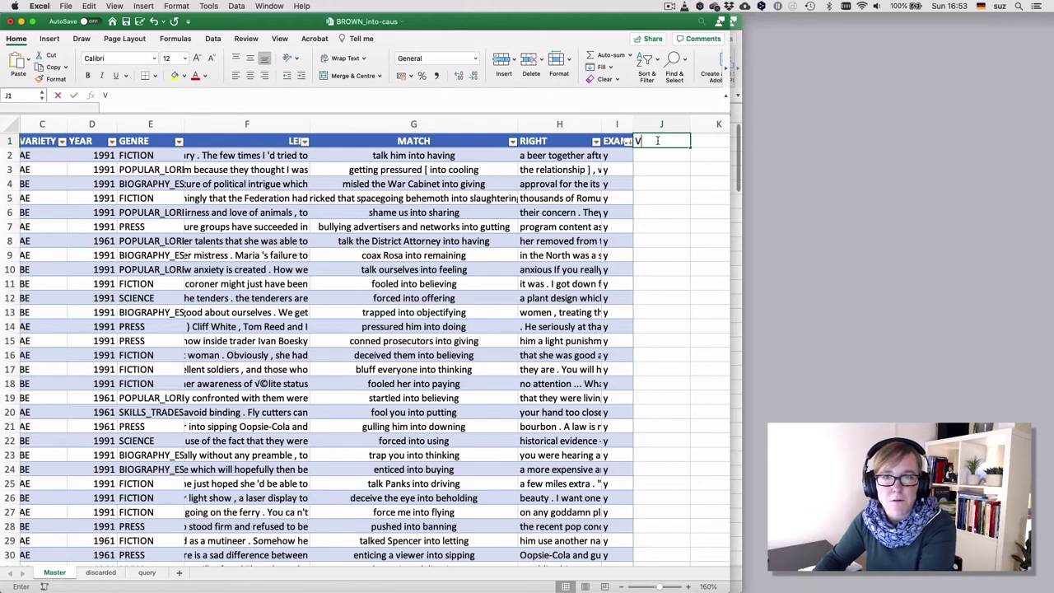
text(VERB)
key(Return)
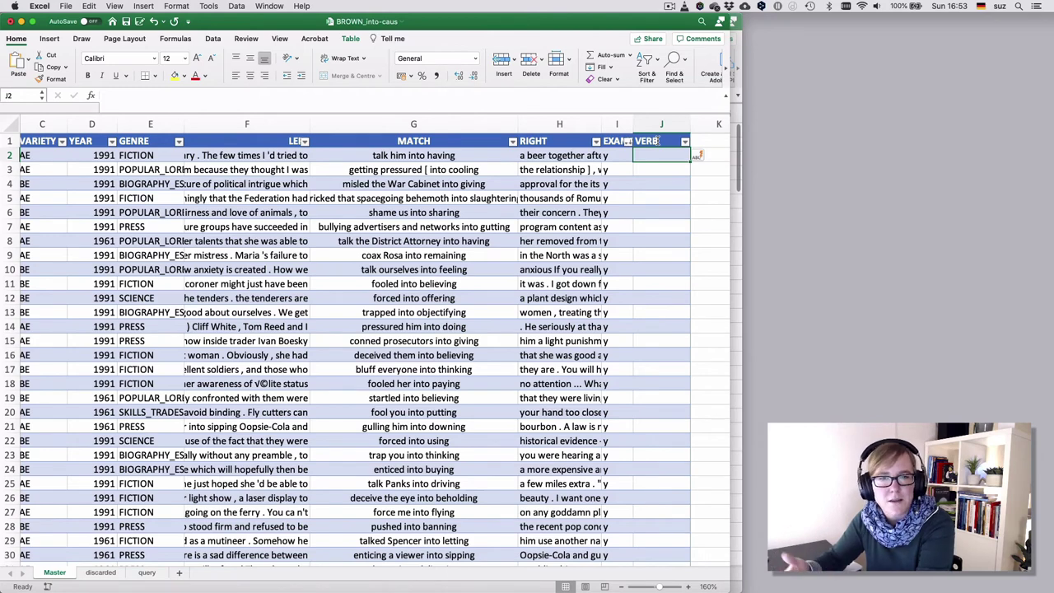
click(616, 123)
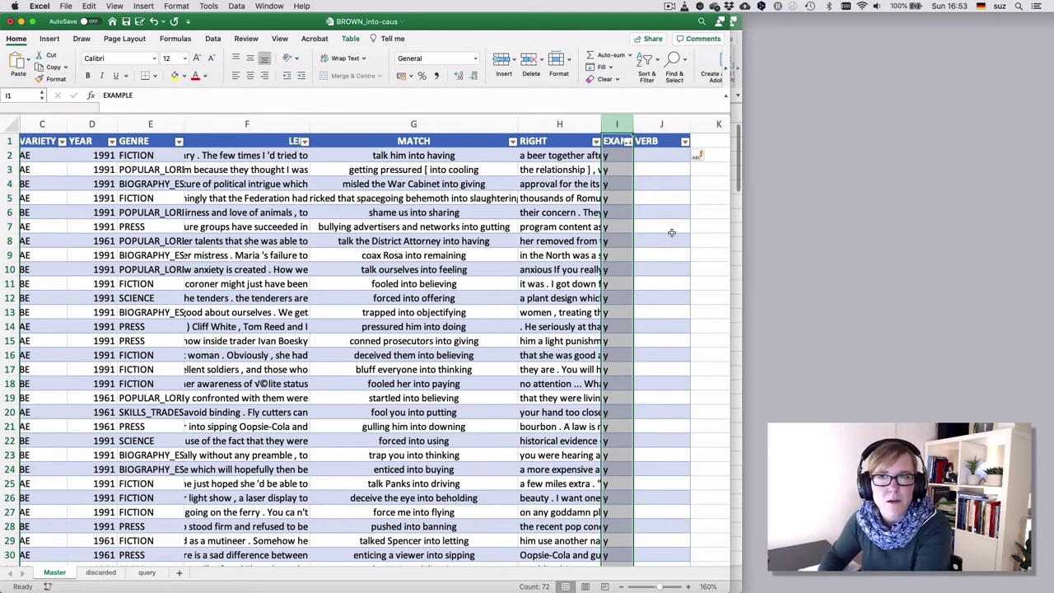
Step: Annotate rows 2 to 8 of the VERB column with the base verbs talk, pressure, mislead, trick, shame, bully and talk
click(666, 156)
text(talk)
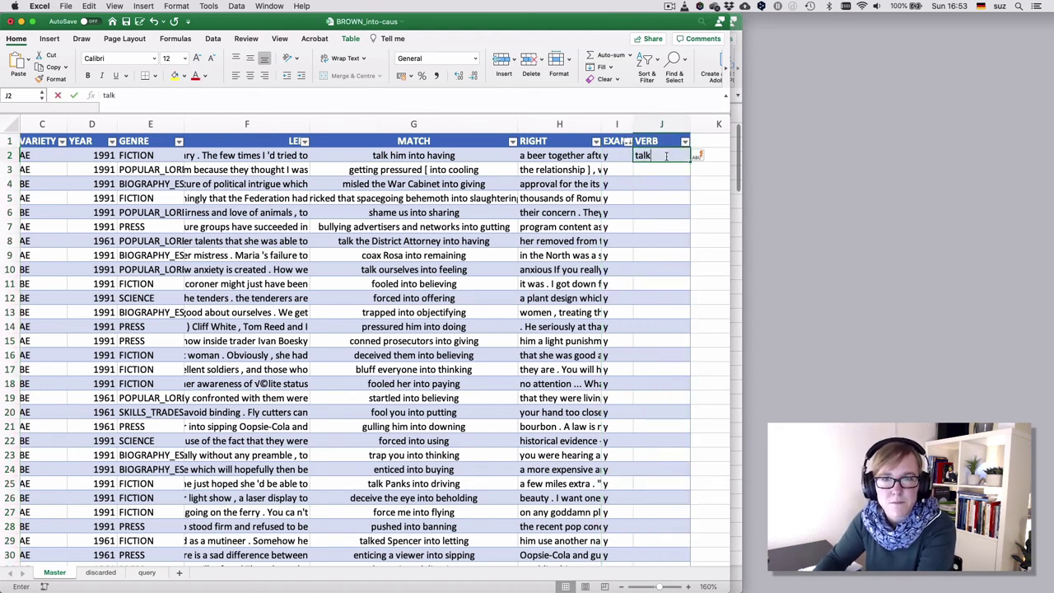
key(Return)
text(pressure)
key(Return)
text(mislead)
key(Return)
text(trick shame bully talk)
key(Return)
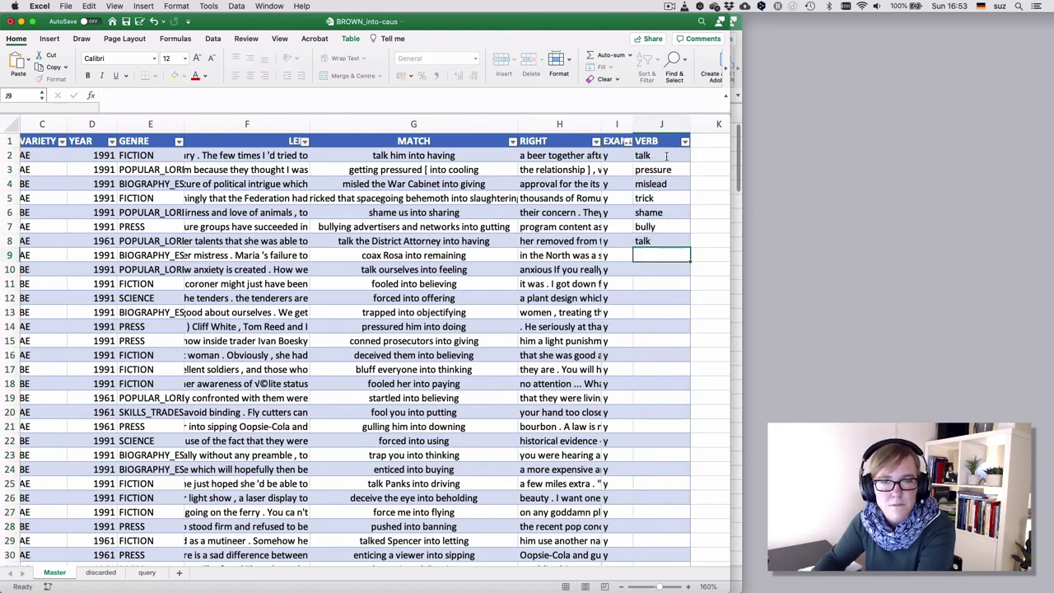
Step: Fill the VERB cells in rows 9 to 19 with coax, talk, fool, force, trap, pressure, con, deceive, bluff, fool and startle
text(coax talk fool force trap pressure )
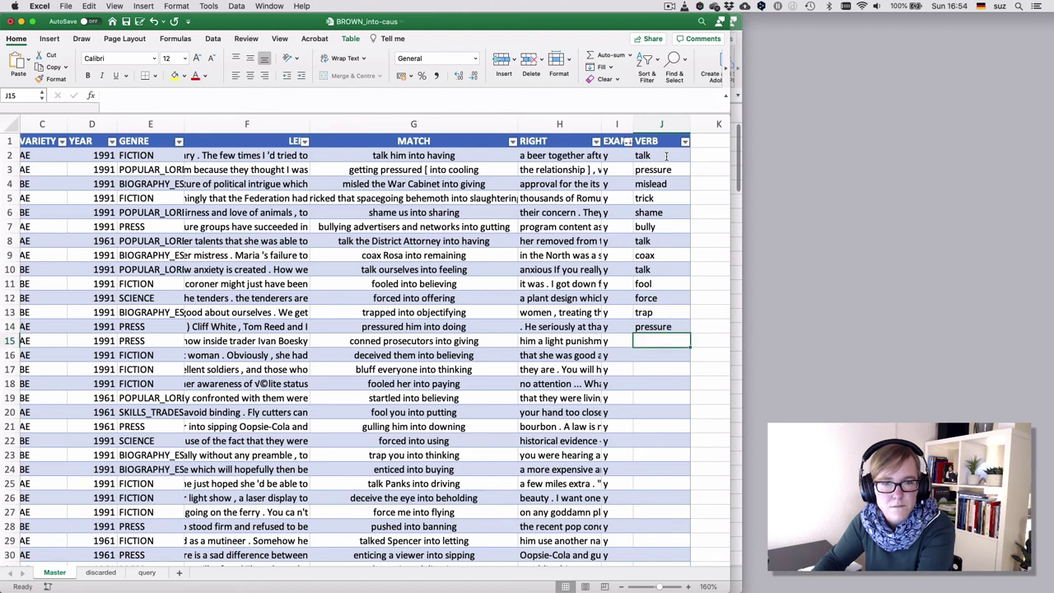
text(con deceive bluff fool startle fo)
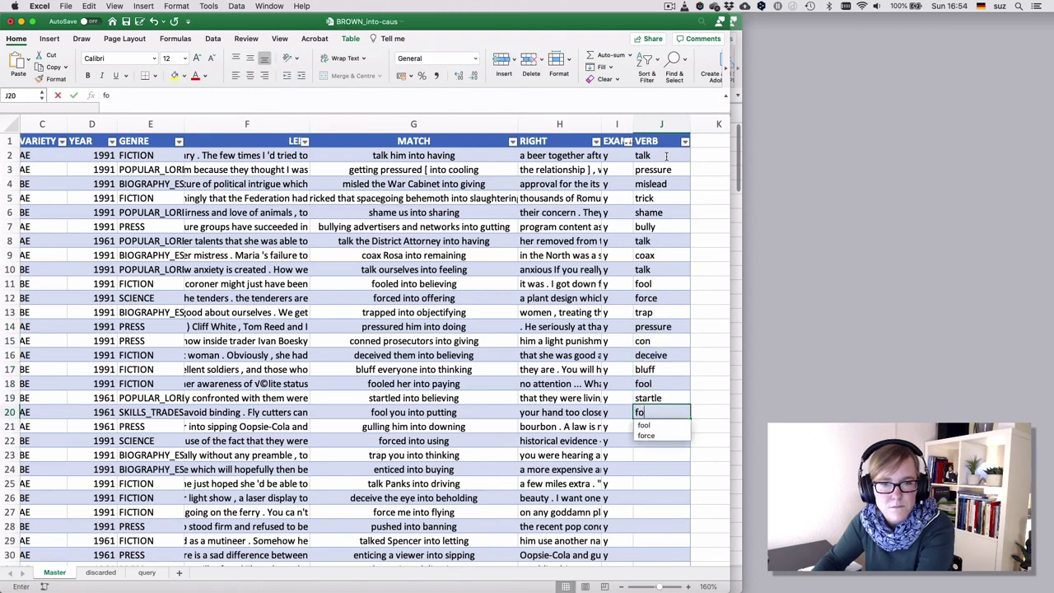
Step: Fill the VERB cells in rows 20 to 30 with fool, gull, force, trap, entice, talk, deceive, force, push, talk and entice
text(ol gull force trap entice talk dec)
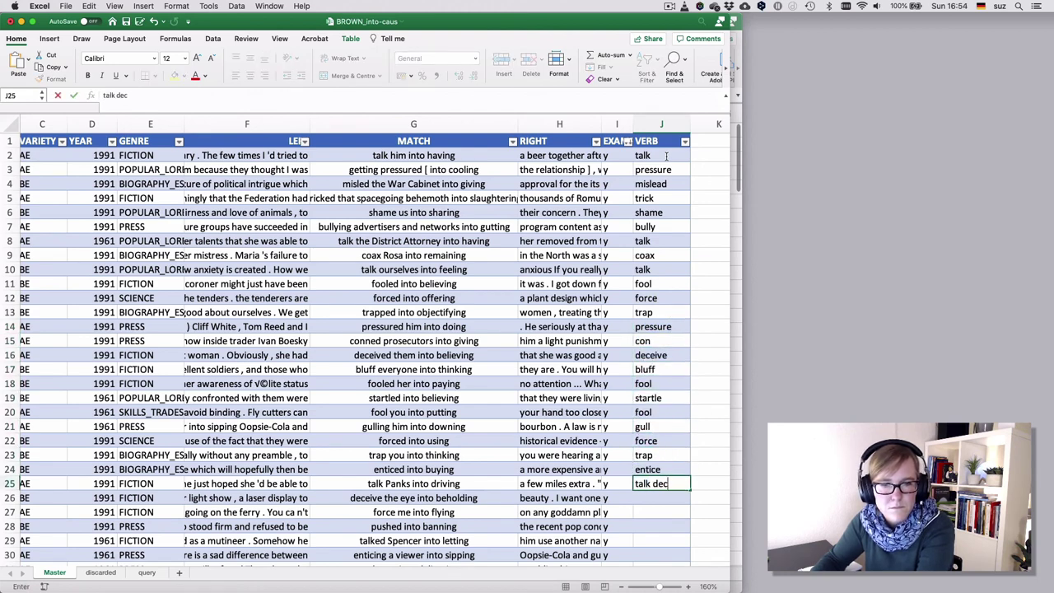
key(BackSpace)
key(BackSpace)
key(BackSpace)
key(BackSpace)
text(deceive force push talk entice)
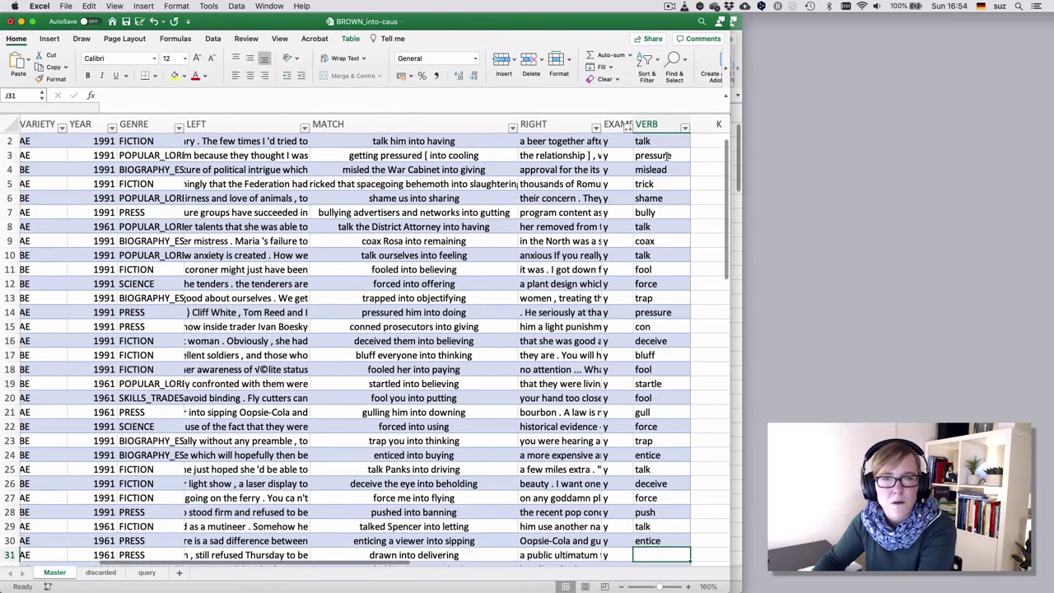
scroll(666, 155, up, 1)
scroll(666, 155, left, 1)
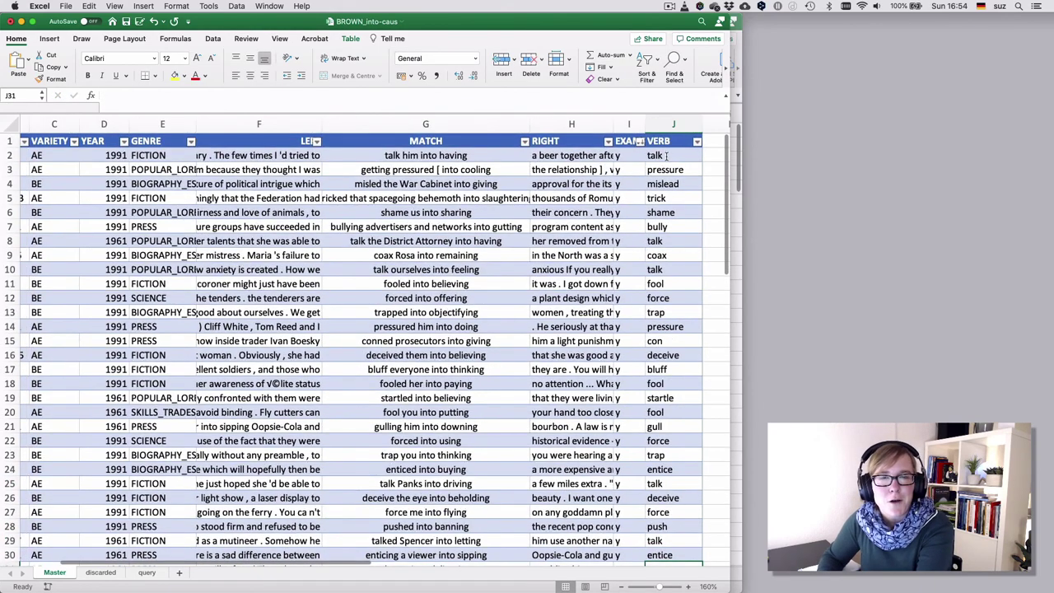
scroll(667, 155, right, 1)
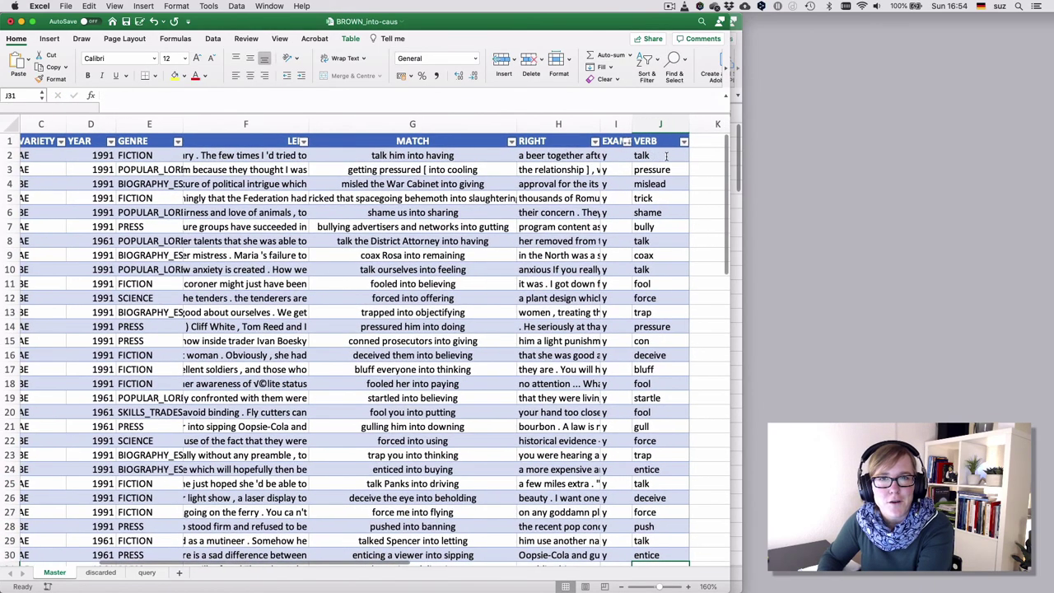